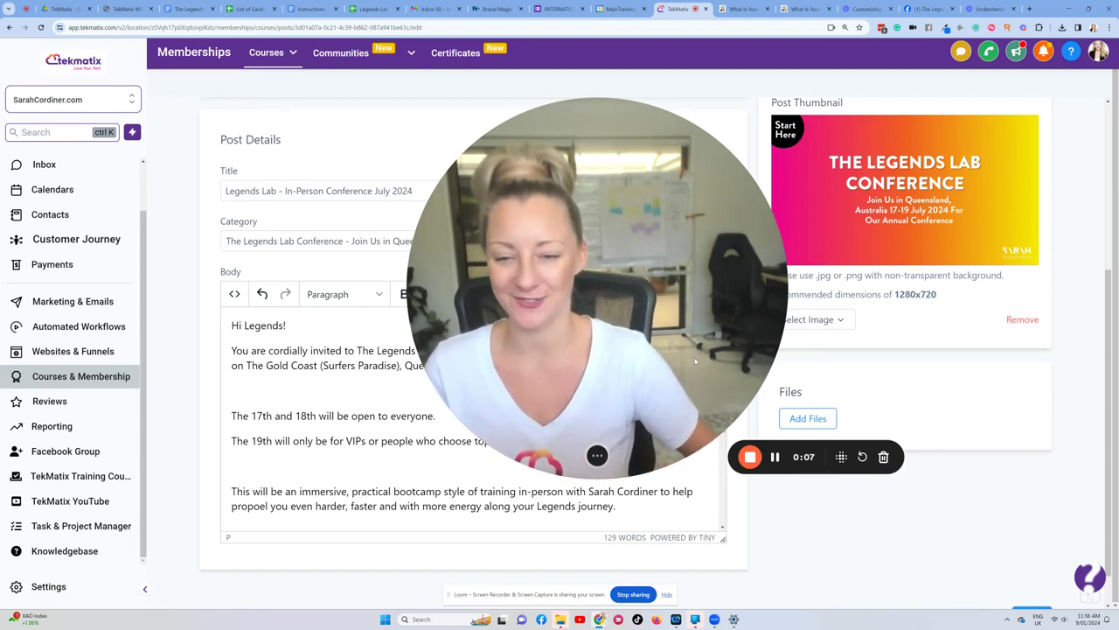
Step: Review the closing interest-form invitation and save the Legends Lab - In-Person Conference July 2024 post
{"action": "left_click", "coordinate": [595, 456]}
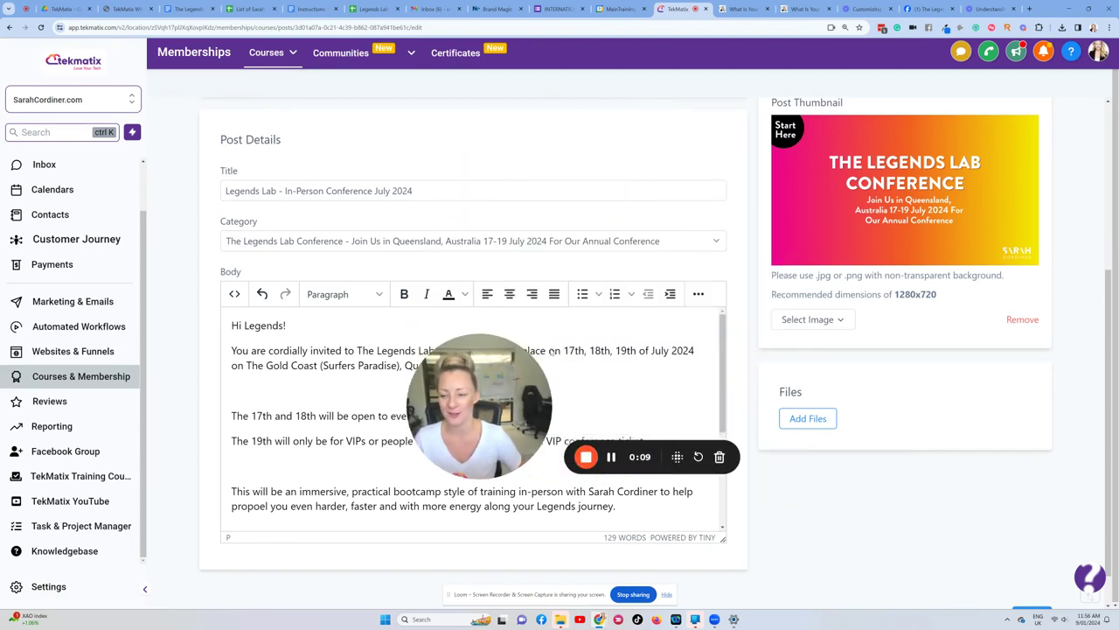
{"action": "left_click_drag", "start_coordinate": [497, 421], "coordinate": [145, 523]}
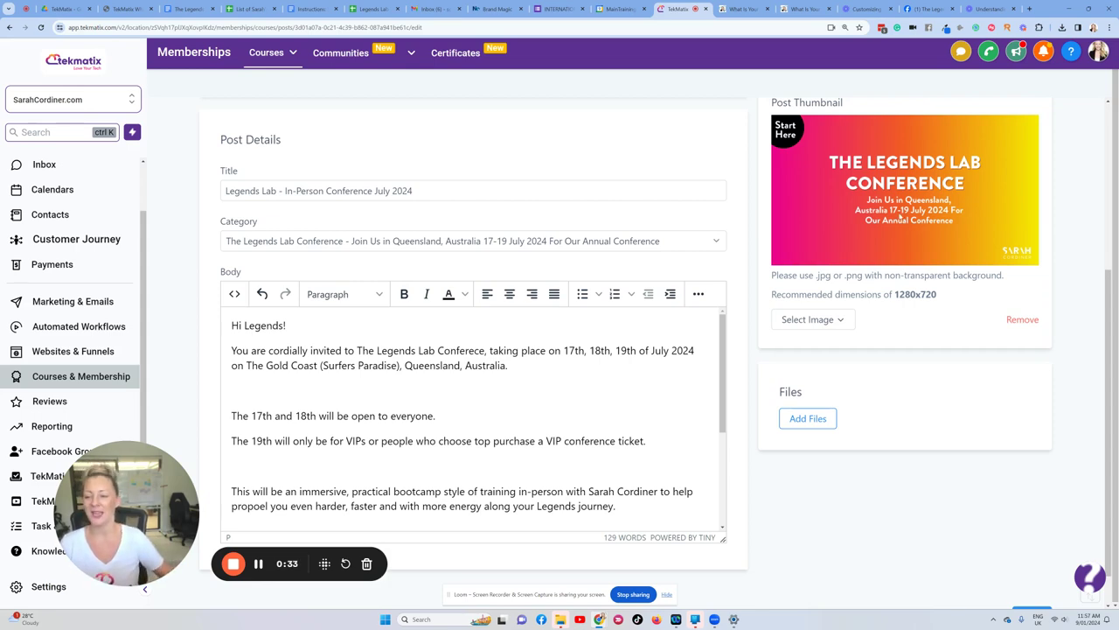
{"action": "scroll", "coordinate": [512, 182], "scroll_direction": "up", "scroll_amount": 5}
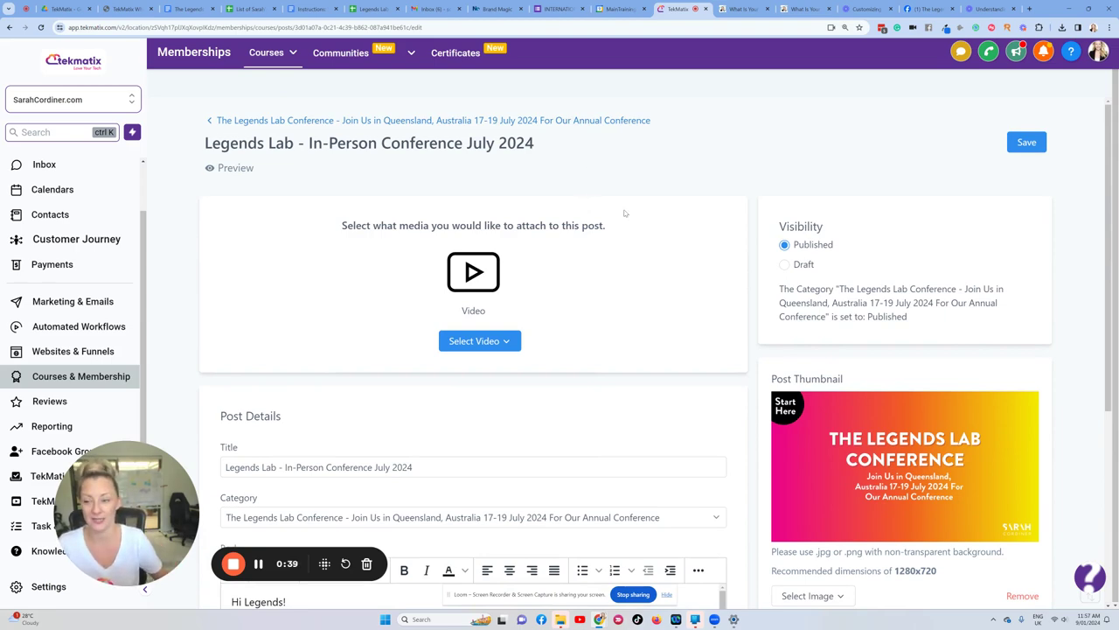
{"action": "scroll", "coordinate": [623, 216], "scroll_direction": "down", "scroll_amount": 5}
{"action": "scroll", "coordinate": [487, 367], "scroll_direction": "down", "scroll_amount": 3}
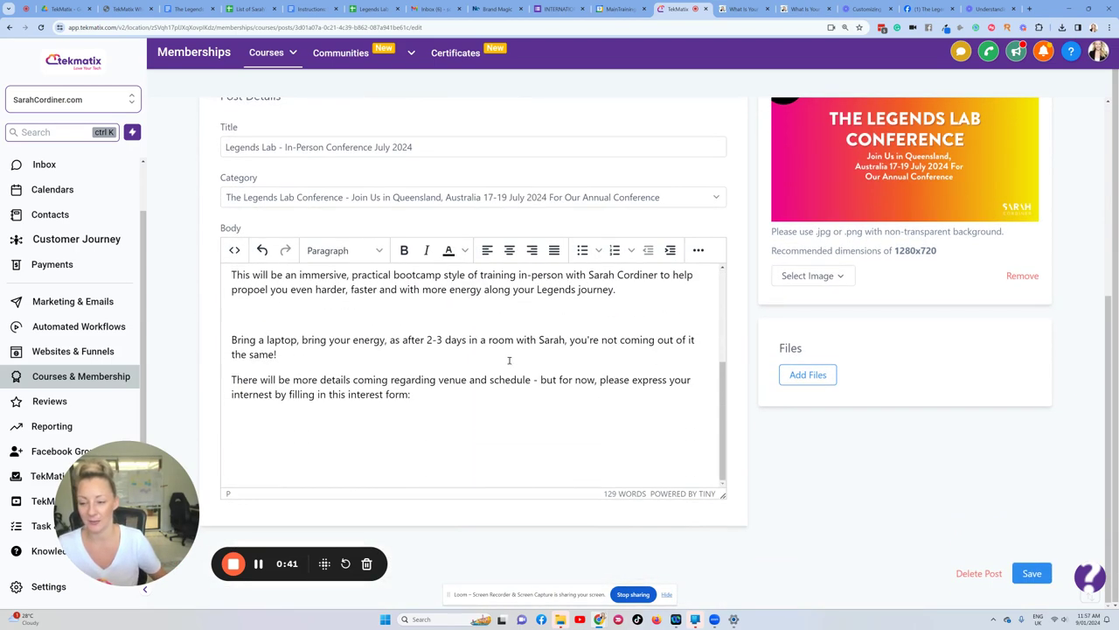
{"action": "left_click_drag", "start_coordinate": [447, 400], "coordinate": [229, 378]}
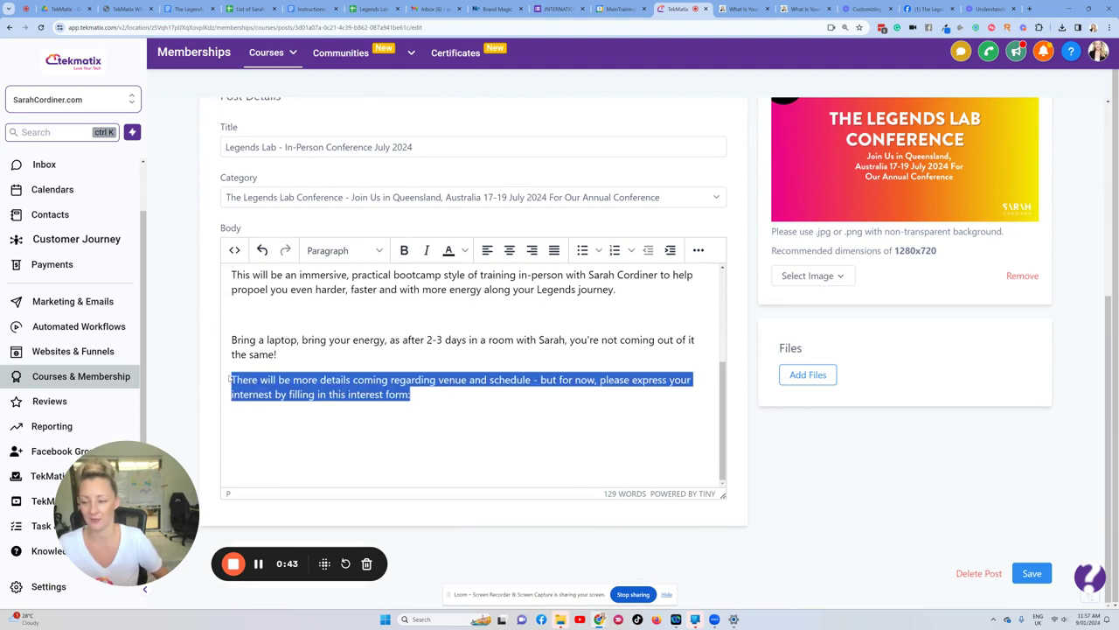
{"action": "left_click", "coordinate": [432, 398]}
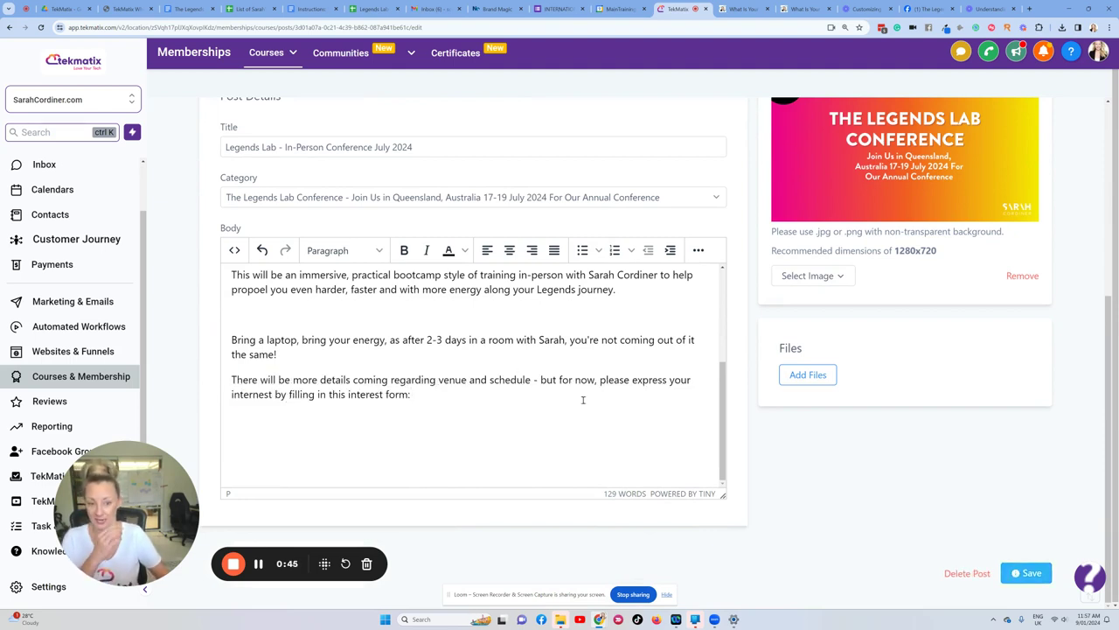
{"action": "left_click", "coordinate": [1028, 573]}
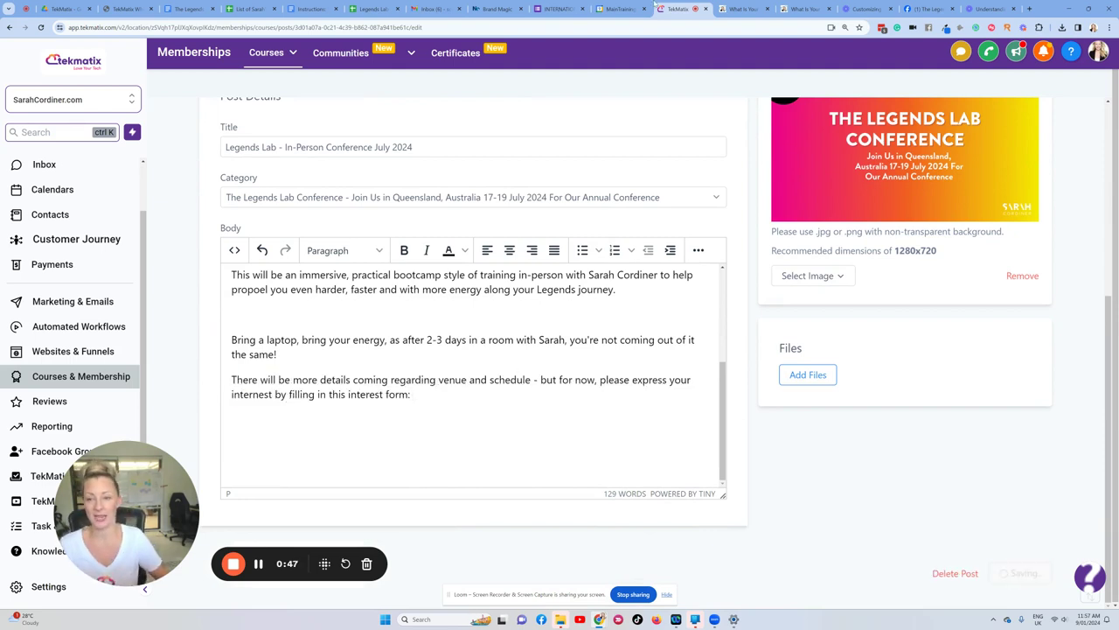
Step: Go to Websites & Funnels and open the Forms Builder list
{"action": "right_click", "coordinate": [674, 14]}
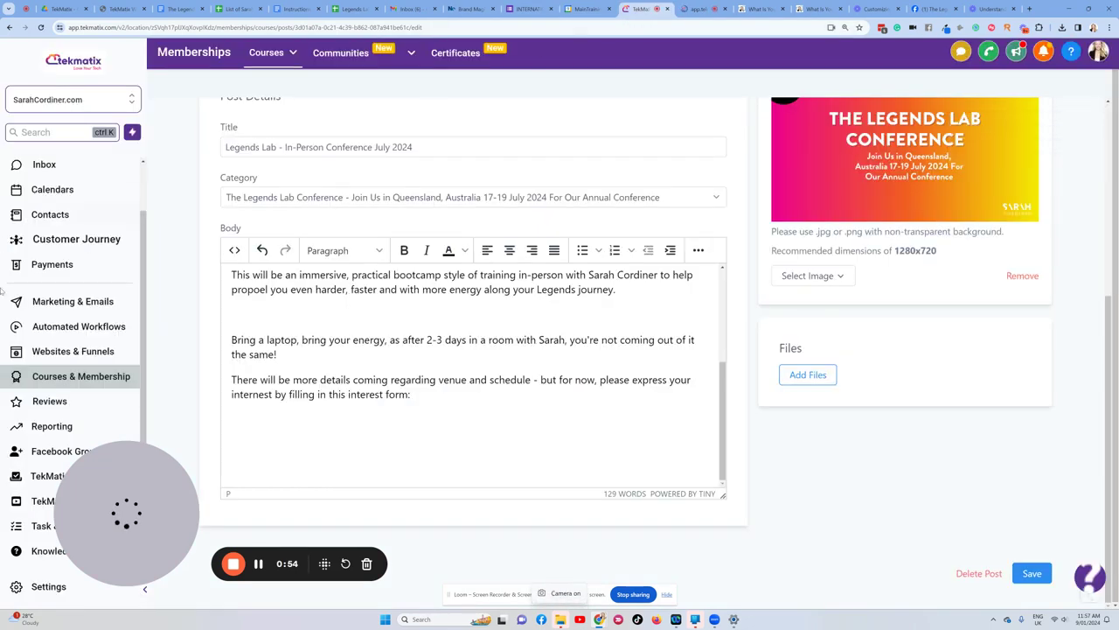
{"action": "left_click", "coordinate": [83, 306]}
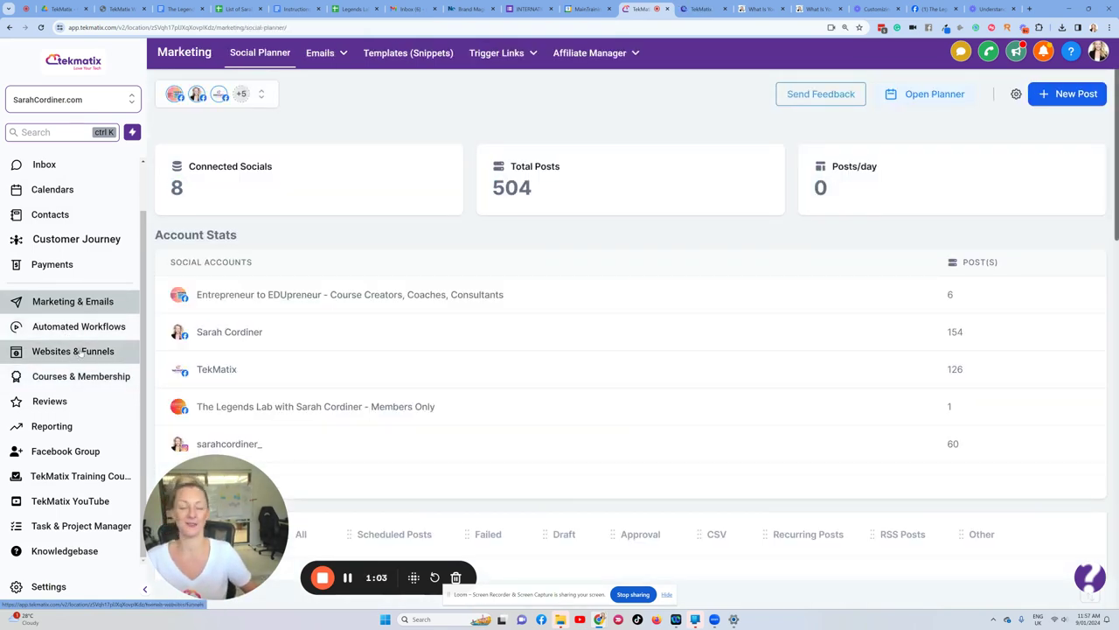
{"action": "left_click", "coordinate": [79, 352]}
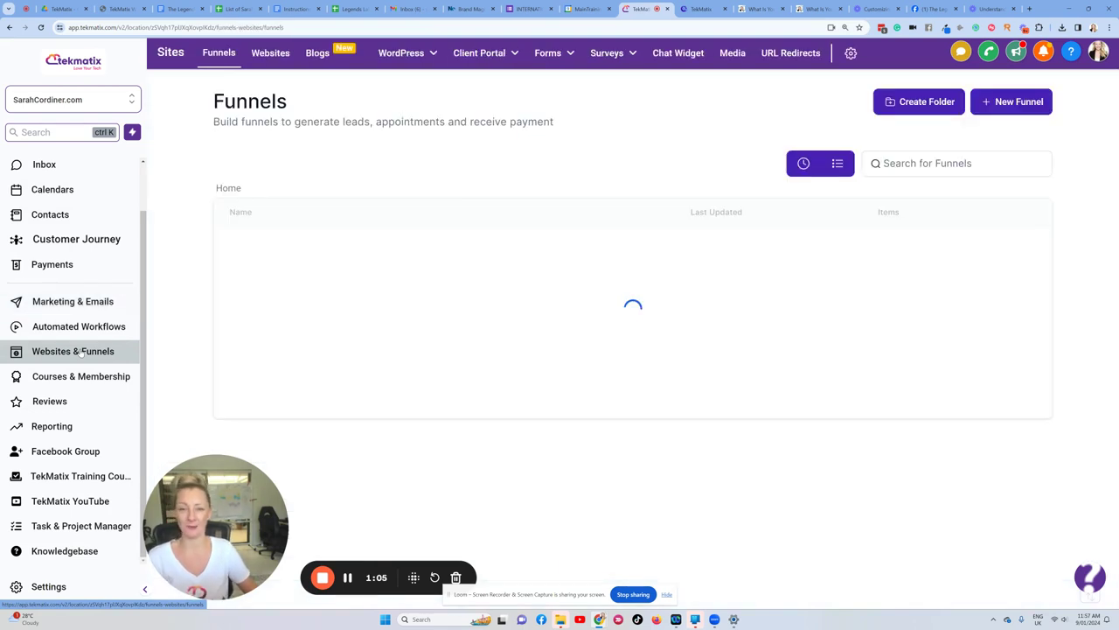
{"action": "mouse_move", "coordinate": [558, 56]}
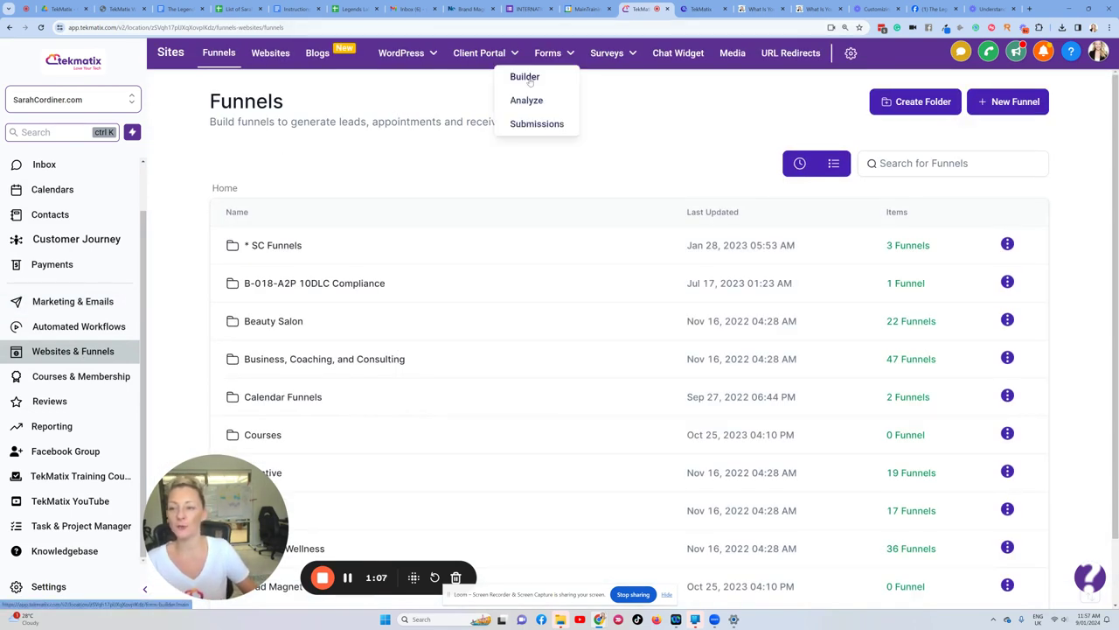
{"action": "left_click", "coordinate": [529, 78]}
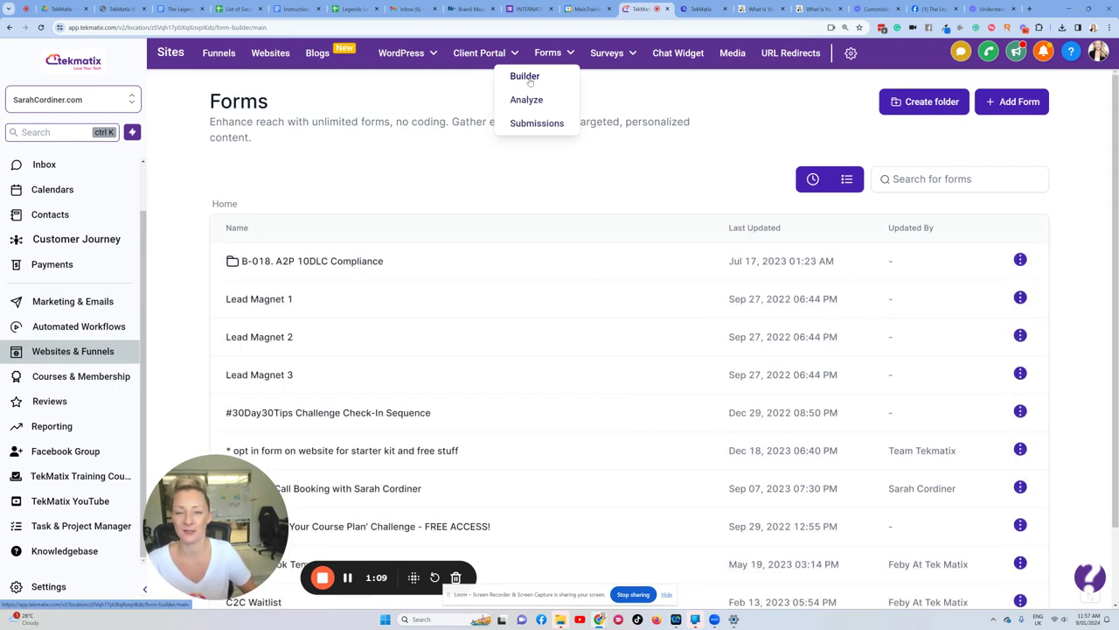
Step: Create a blank form (Form 95) and place a Text element at its top
{"action": "left_click", "coordinate": [1019, 103]}
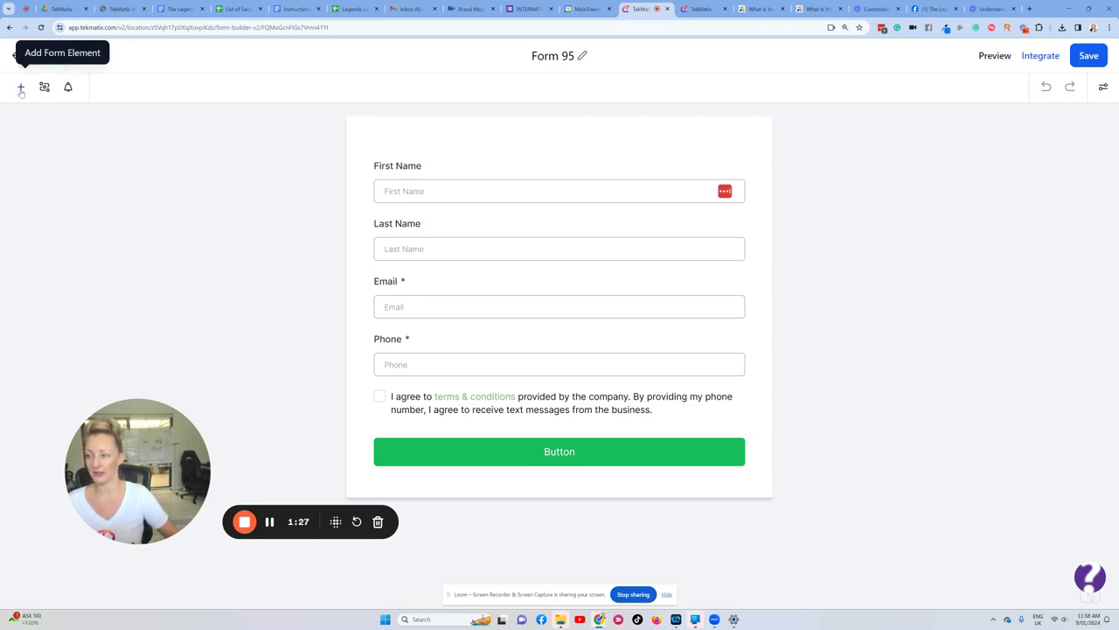
{"action": "left_click", "coordinate": [20, 88]}
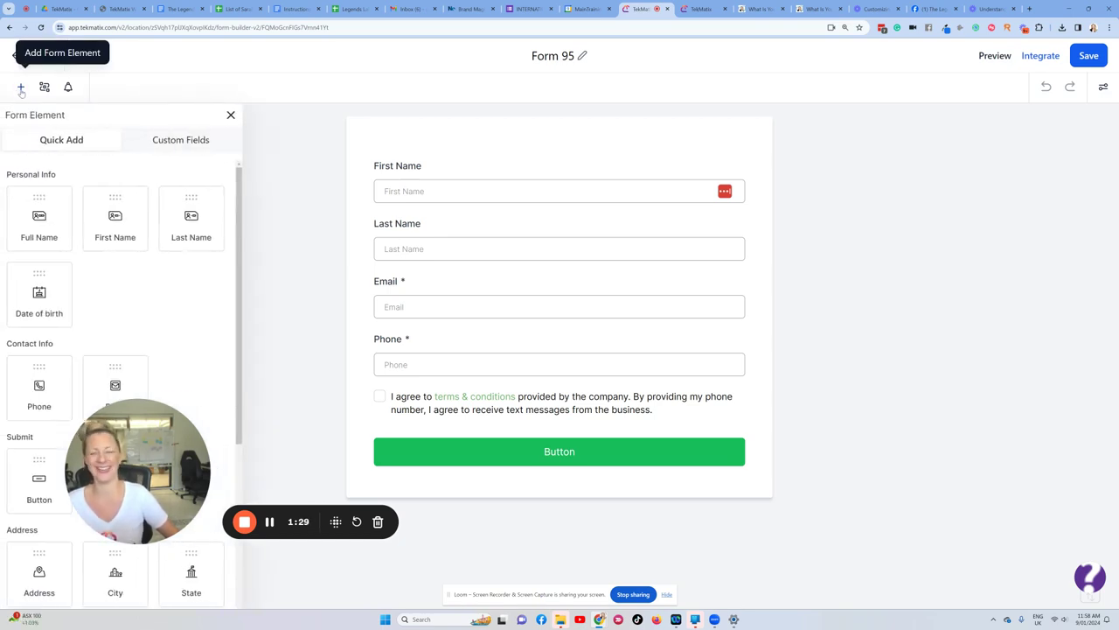
{"action": "scroll", "coordinate": [78, 218], "scroll_direction": "down", "scroll_amount": 5}
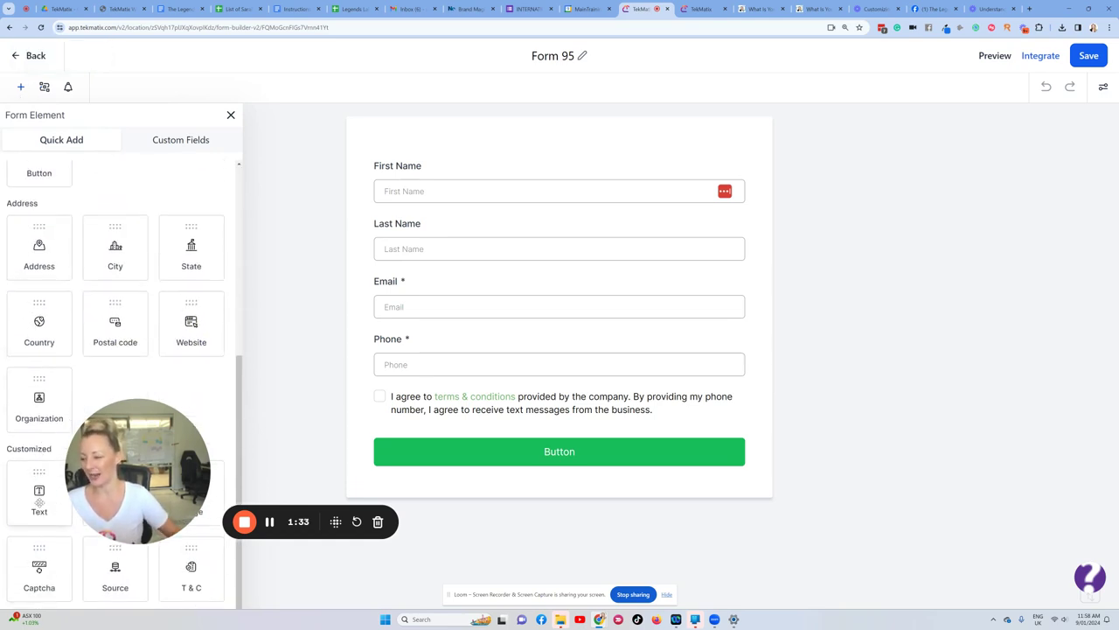
{"action": "left_click_drag", "start_coordinate": [39, 494], "coordinate": [451, 192]}
Step: Make the heading read 'Express Your Interest In Attending The Legends Lab Conference', removing the placeholder 'Text'
{"action": "left_click", "coordinate": [454, 182]}
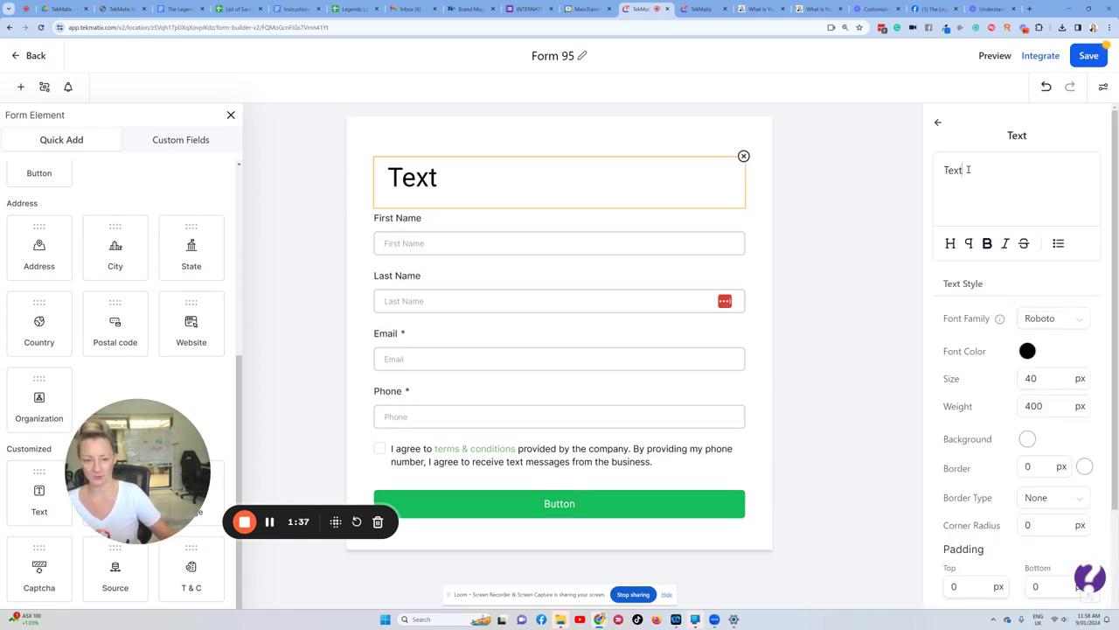
{"action": "type", "text": "Expre"}
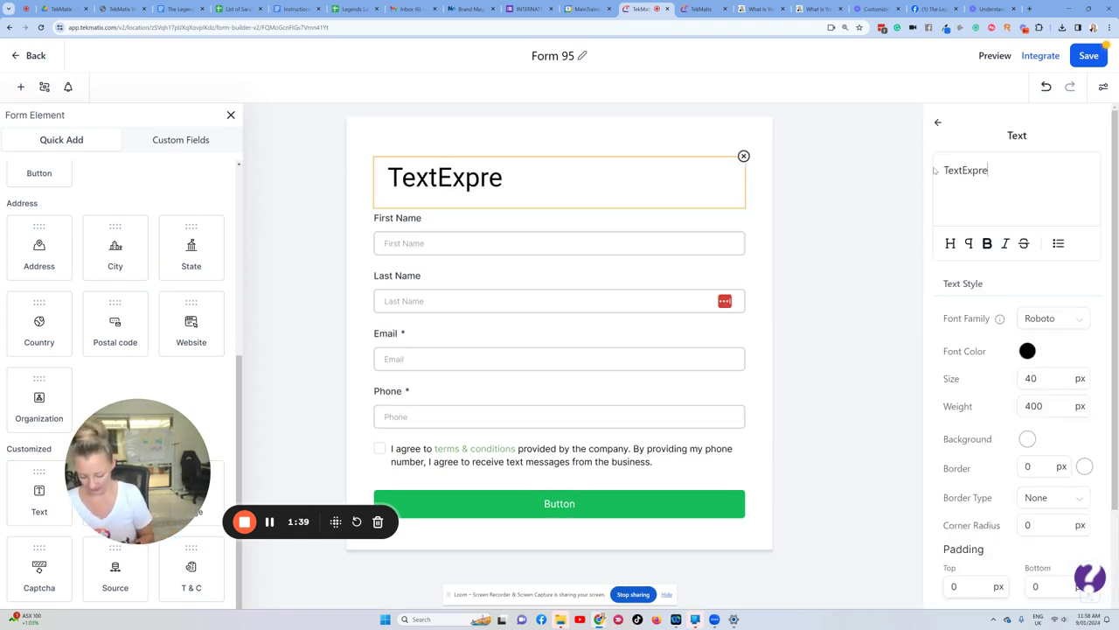
{"action": "type", "text": "ss Your Inte"}
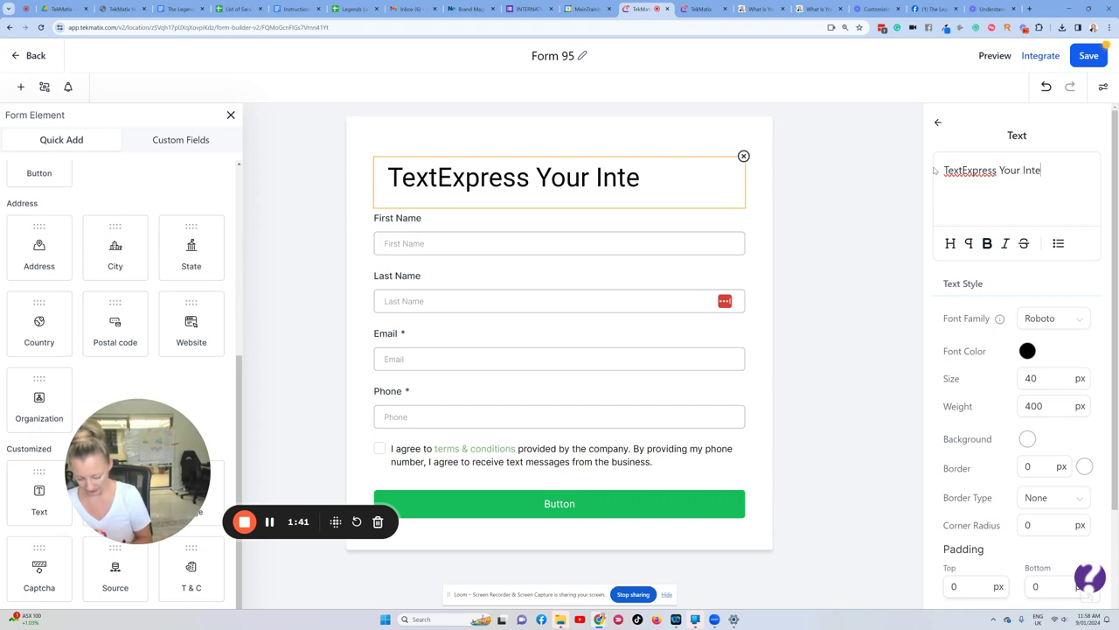
{"action": "type", "text": "rest In"}
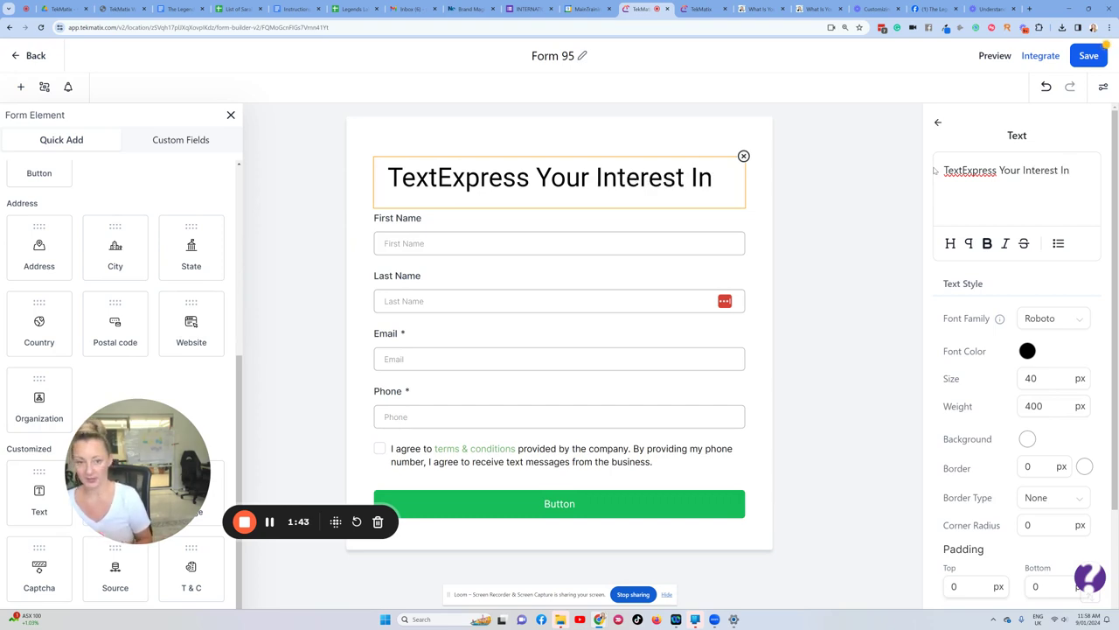
{"action": "type", "text": " Attending T"}
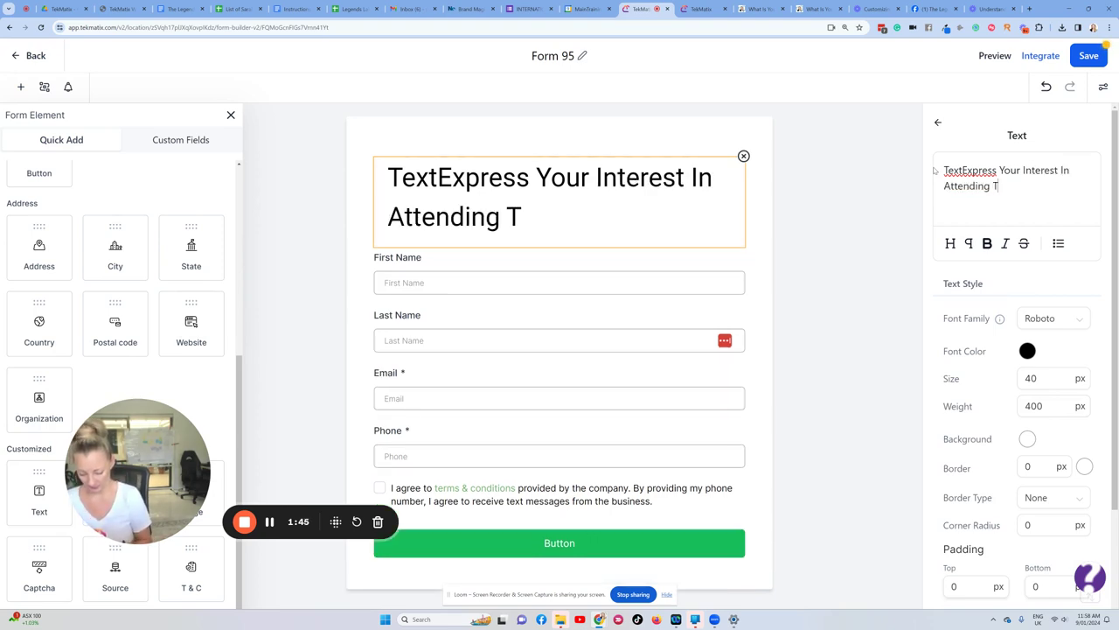
{"action": "type", "text": "he Legends Lab C"}
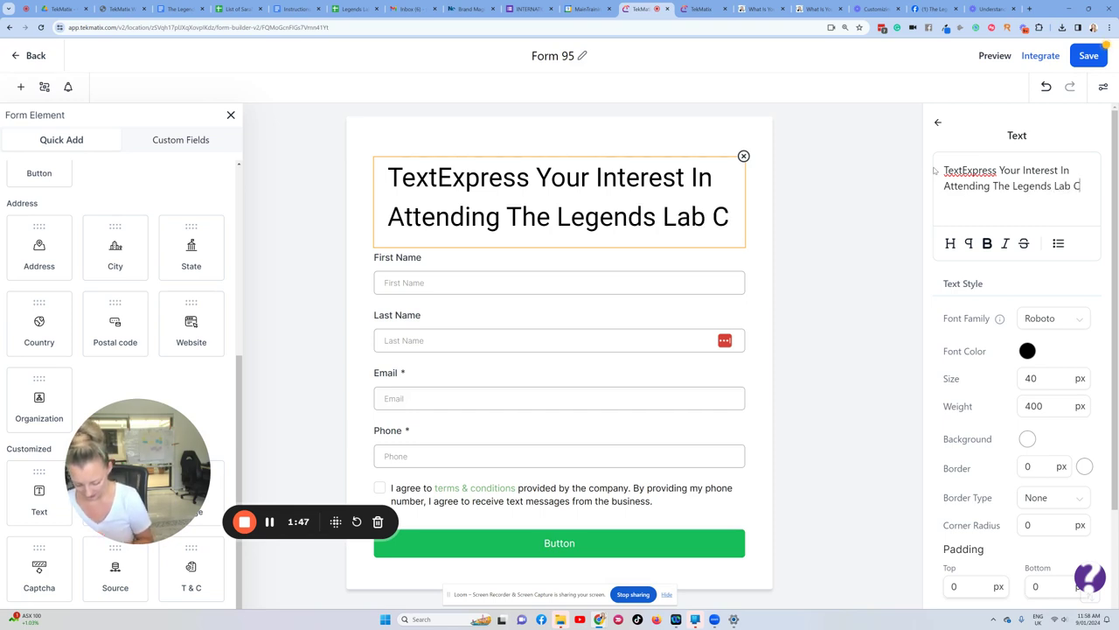
{"action": "type", "text": "onference"}
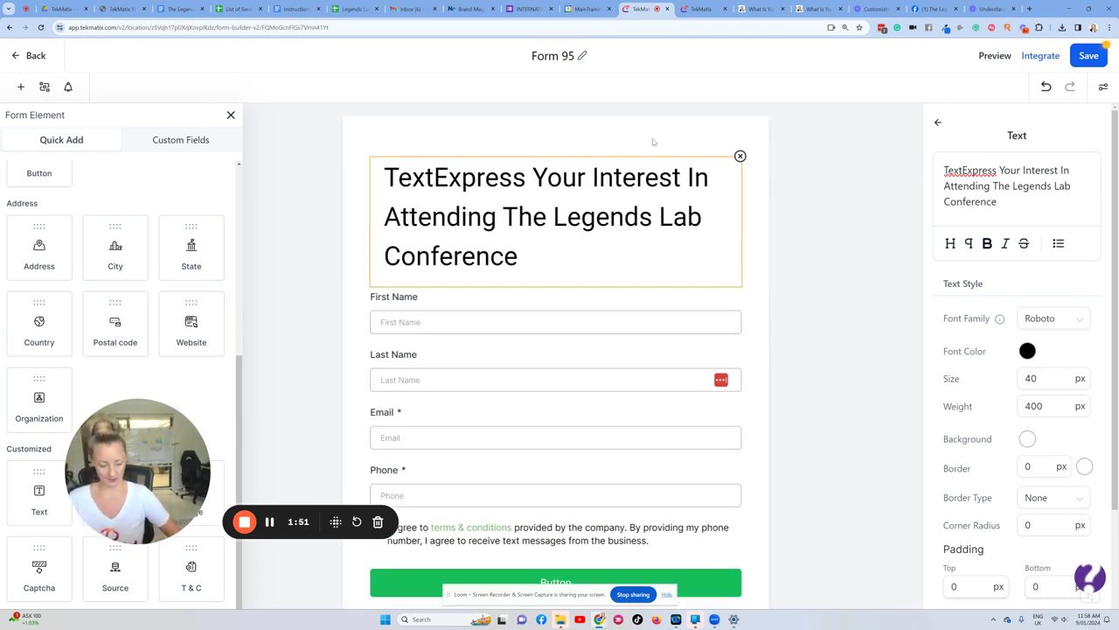
{"action": "left_click_drag", "start_coordinate": [963, 170], "coordinate": [943, 170]}
{"action": "key", "text": "BackSpace"}
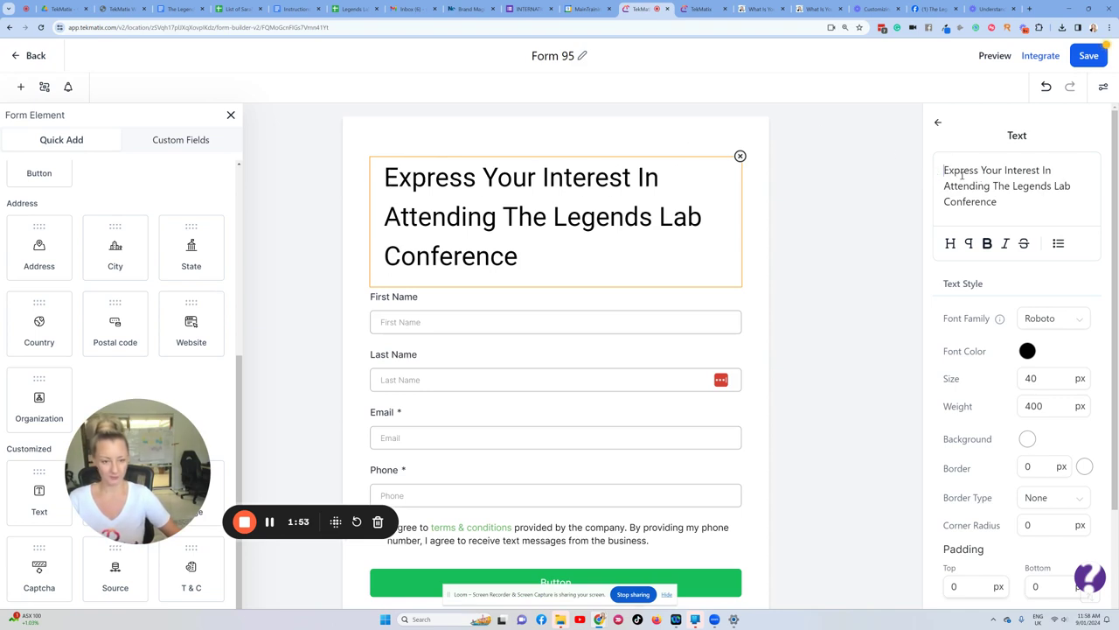
Step: Set the heading's font size to 25 px
{"action": "left_click_drag", "start_coordinate": [1031, 202], "coordinate": [911, 147]}
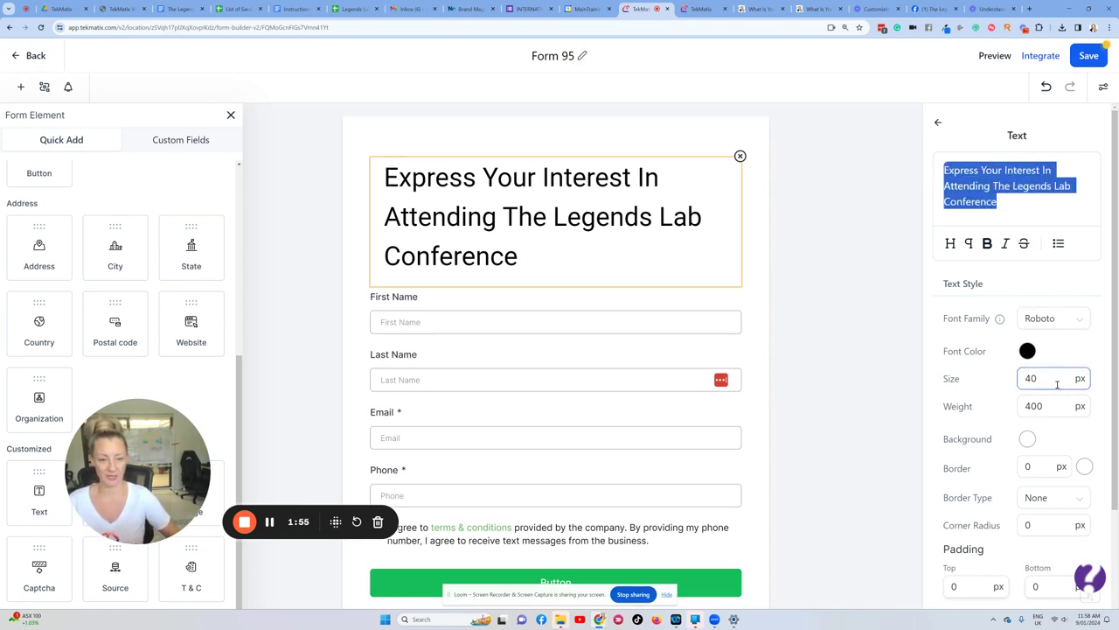
{"action": "left_click_drag", "start_coordinate": [1056, 379], "coordinate": [1022, 378]}
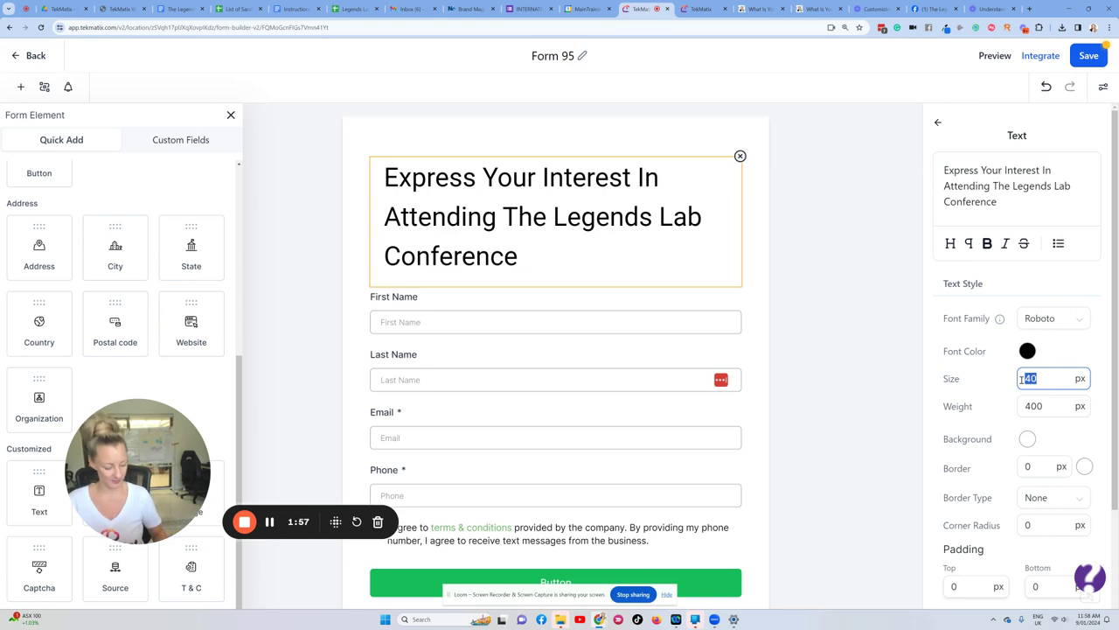
{"action": "type", "text": "30"}
{"action": "left_click_drag", "start_coordinate": [1041, 379], "coordinate": [1014, 372]}
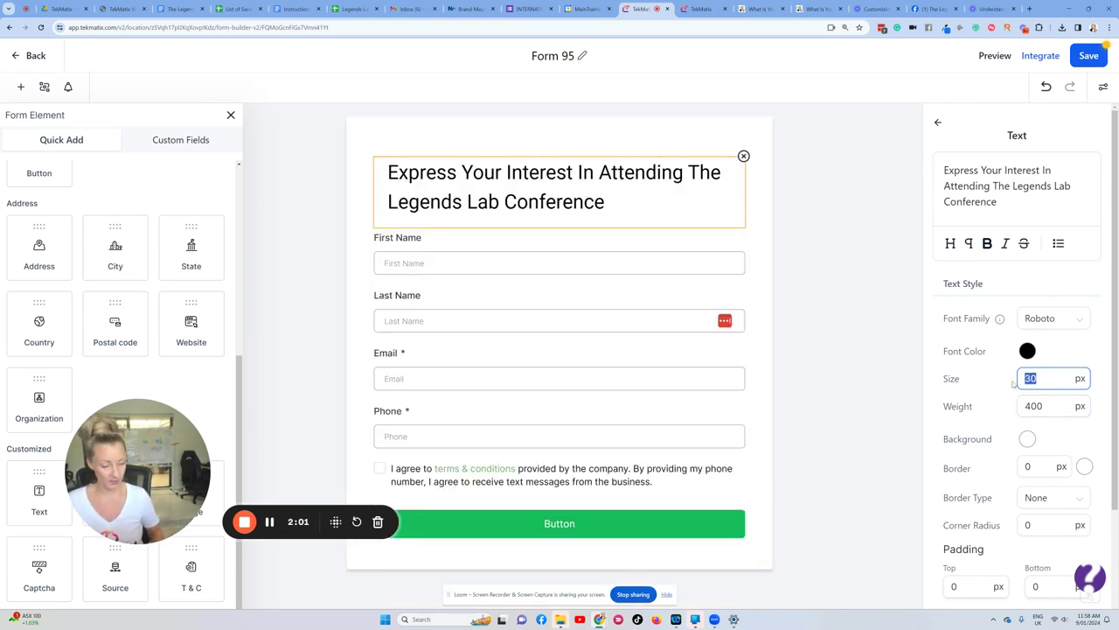
{"action": "type", "text": "25"}
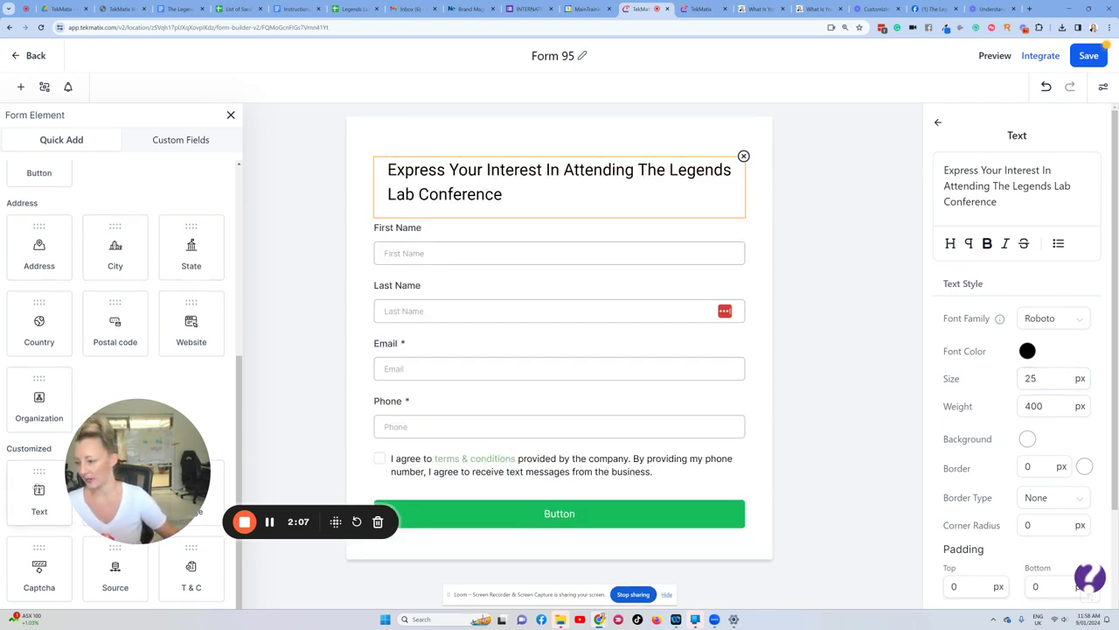
Step: Add a second Text block below the heading and clear its placeholder text
{"action": "left_click_drag", "start_coordinate": [47, 475], "coordinate": [511, 257]}
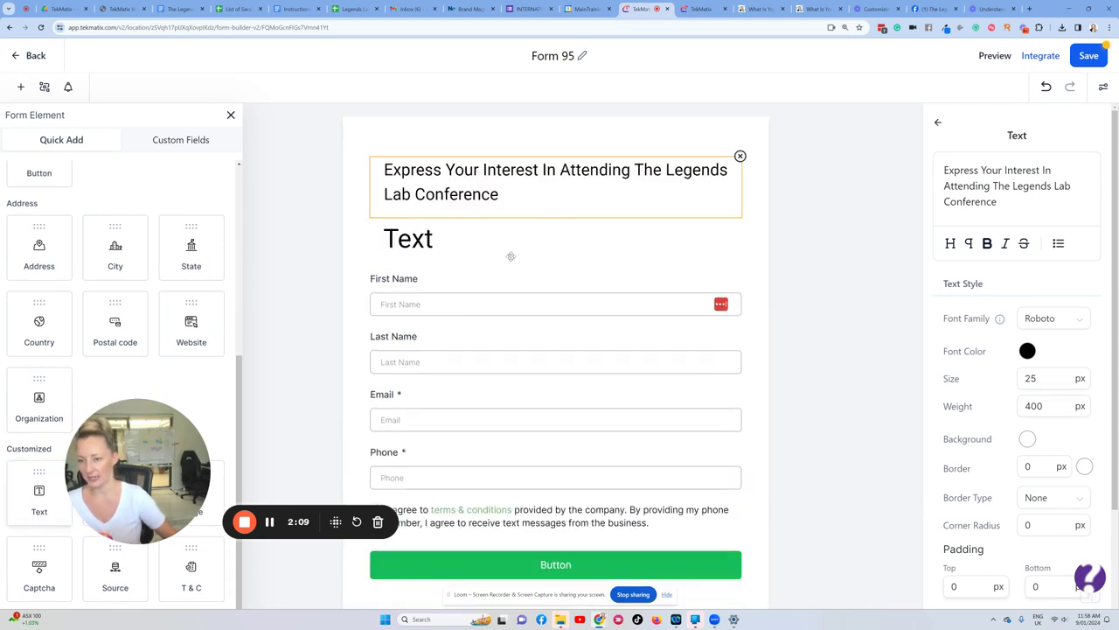
{"action": "left_click", "coordinate": [457, 248]}
{"action": "left_click_drag", "start_coordinate": [989, 178], "coordinate": [923, 172]}
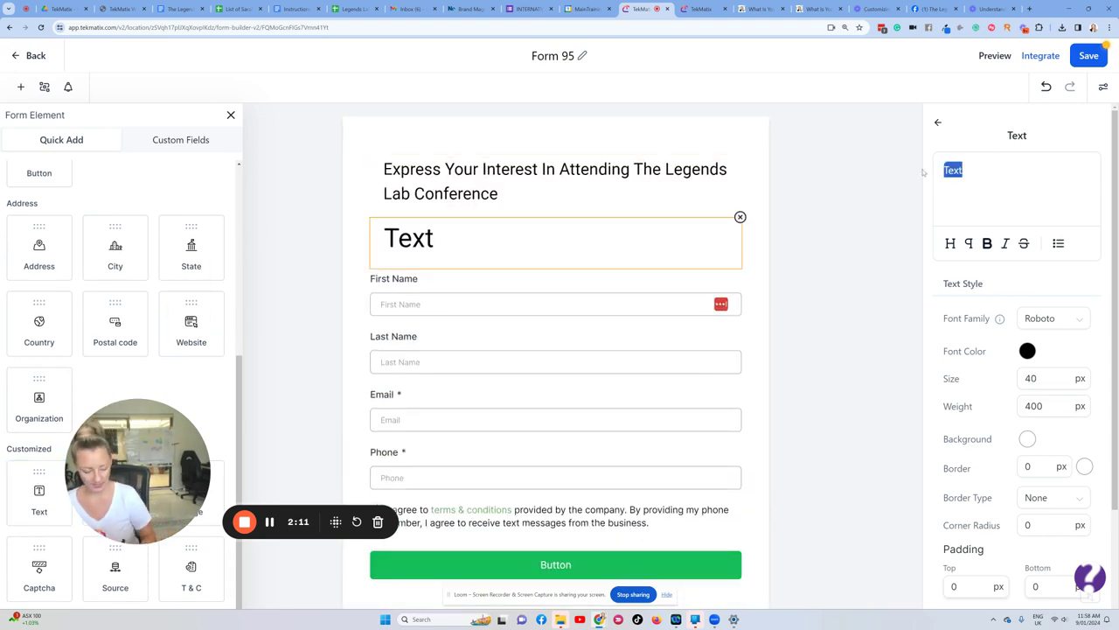
{"action": "key", "text": "BackSpace"}
Step: Write the description about The Conference (17th-19th July 2024), ending 'I will email you more info.'
{"action": "type", "text": "If you wou"}
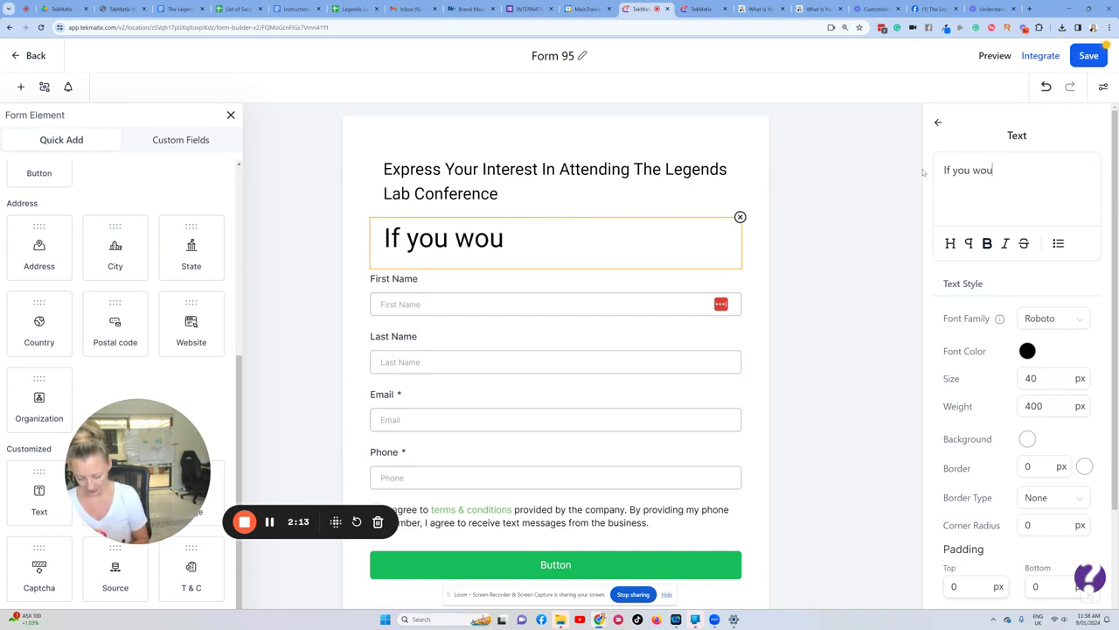
{"action": "type", "text": "ld like more info"}
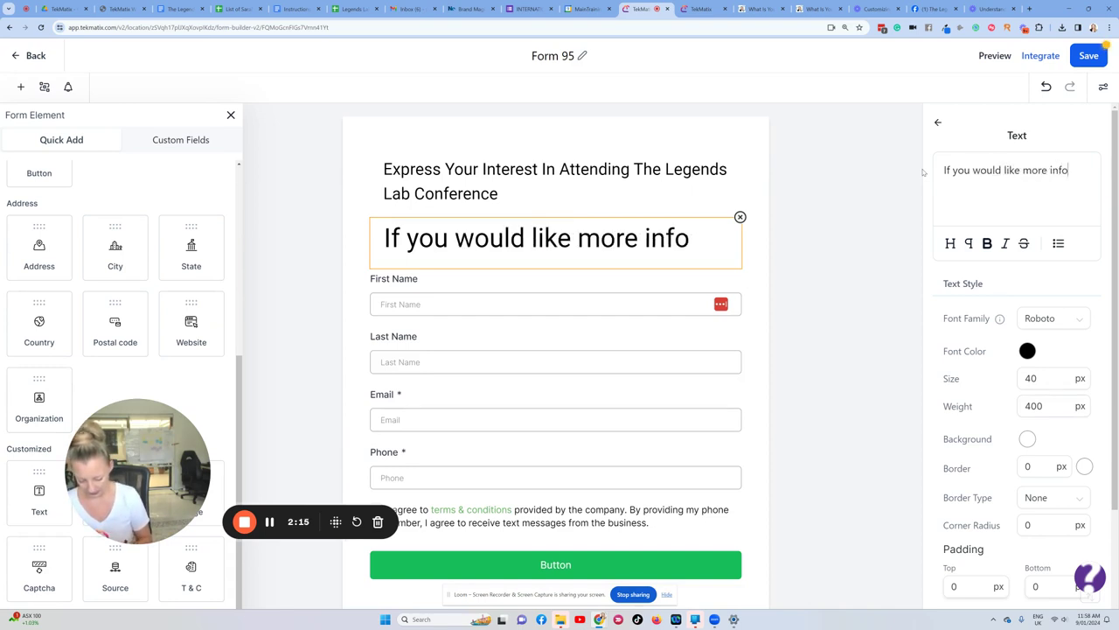
{"action": "type", "text": "rmation about T"}
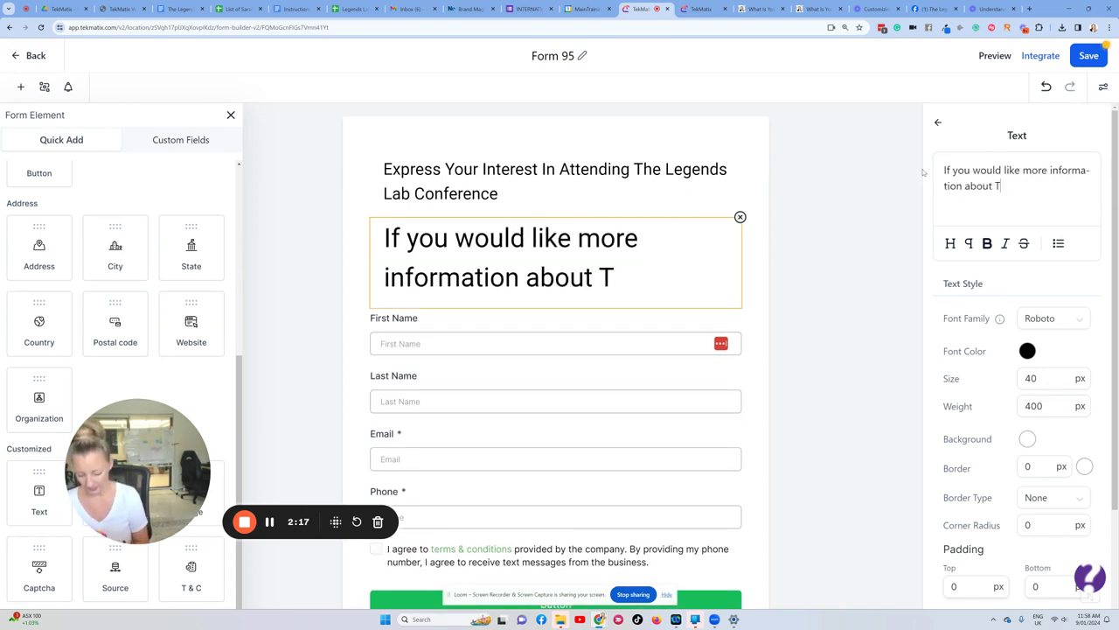
{"action": "type", "text": "he Conf"}
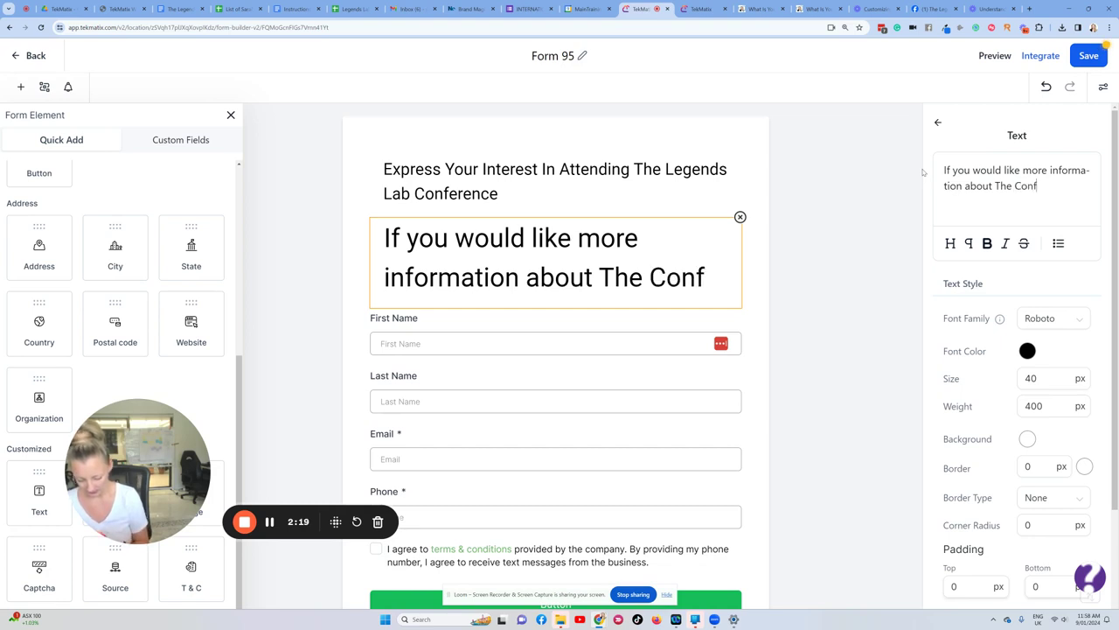
{"action": "type", "text": "erence (17th019"}
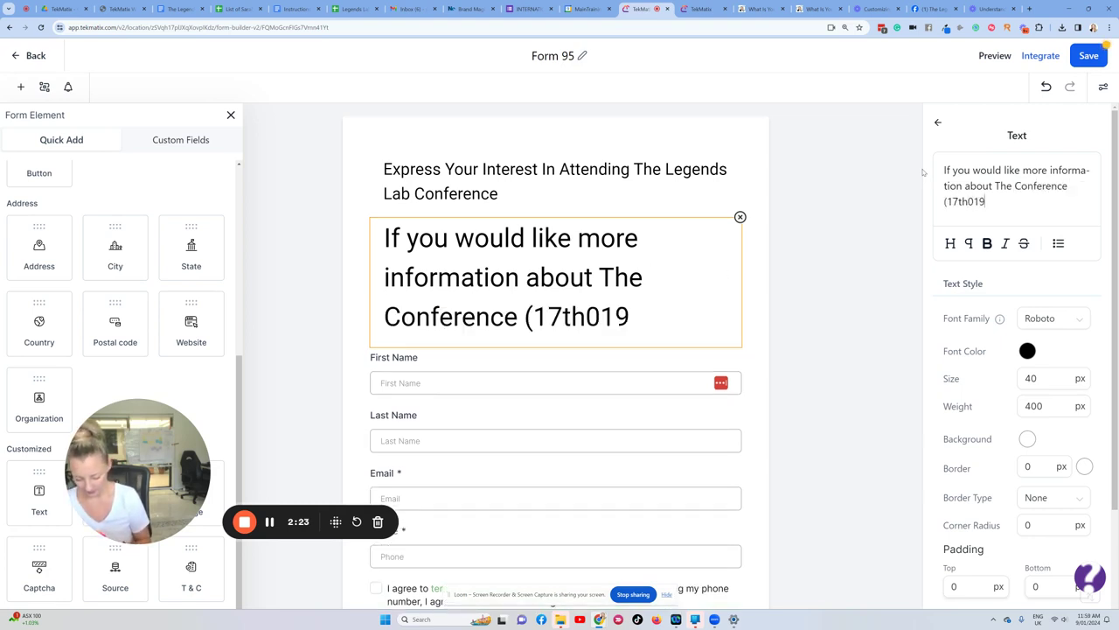
{"action": "type", "text": "th Juily 2023"}
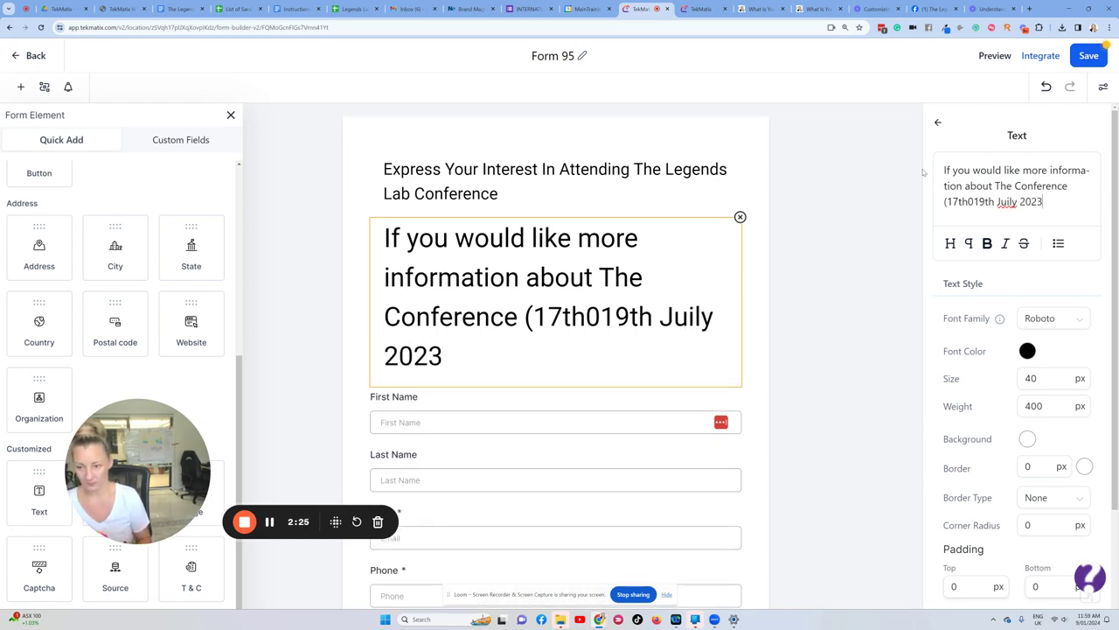
{"action": "key", "text": "BackSpace"}
{"action": "key", "text": "BackSpace"}
{"action": "type", "text": "24)"}
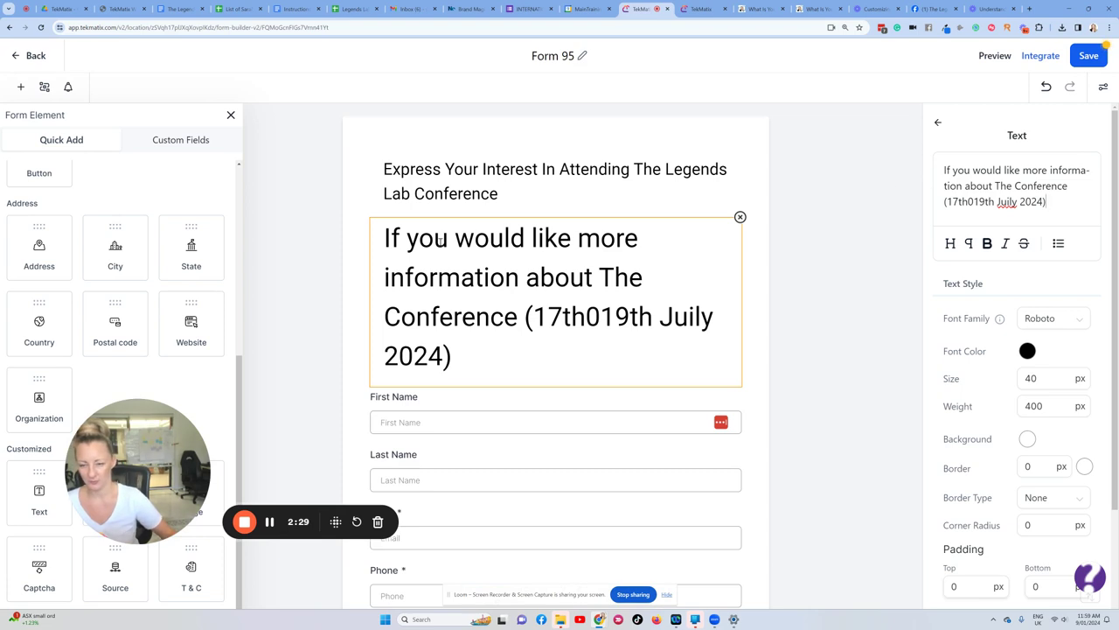
{"action": "left_click", "coordinate": [1008, 200]}
{"action": "key", "text": "BackSpace"}
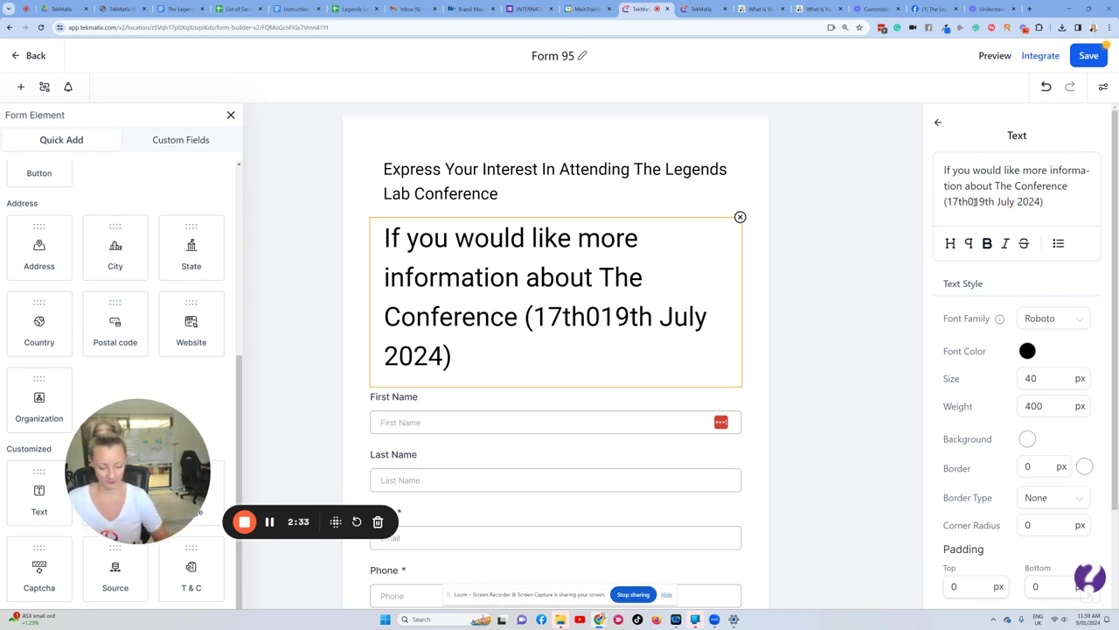
{"action": "key", "text": "BackSpace"}
{"action": "type", "text": "-19th July 2024), please put you"}
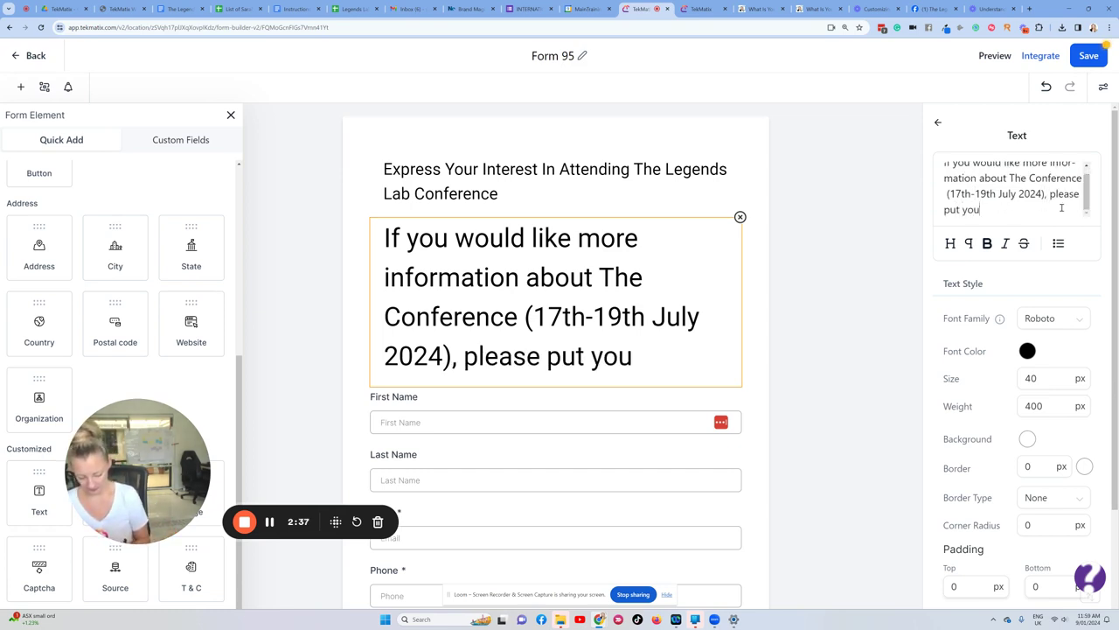
{"action": "type", "text": "r registration"}
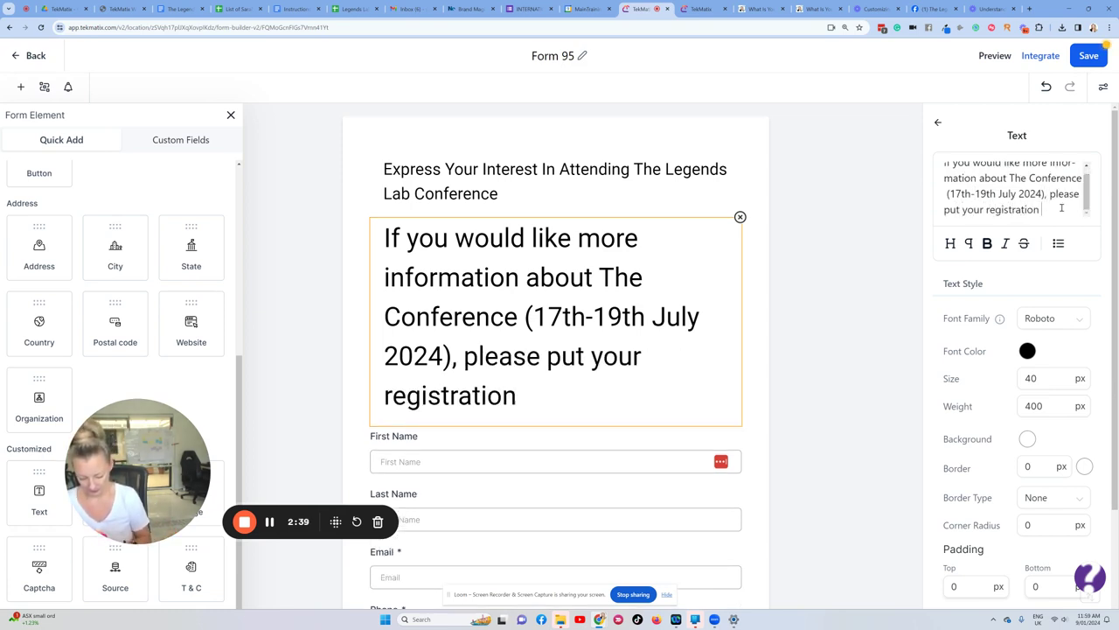
{"action": "type", "text": " info here an"}
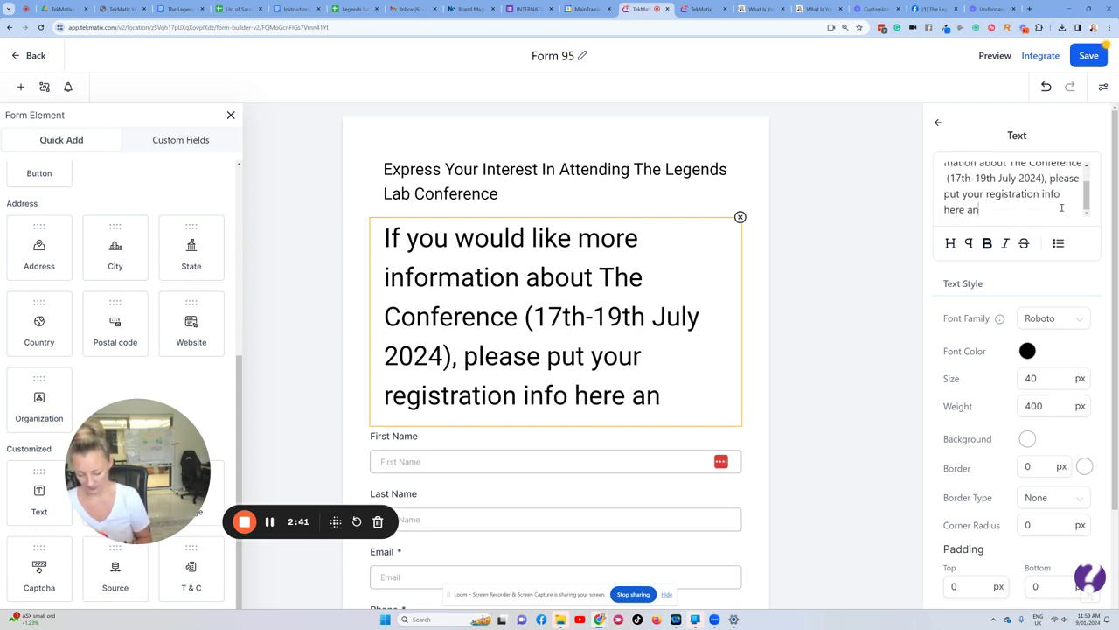
{"action": "type", "text": "d I will email"}
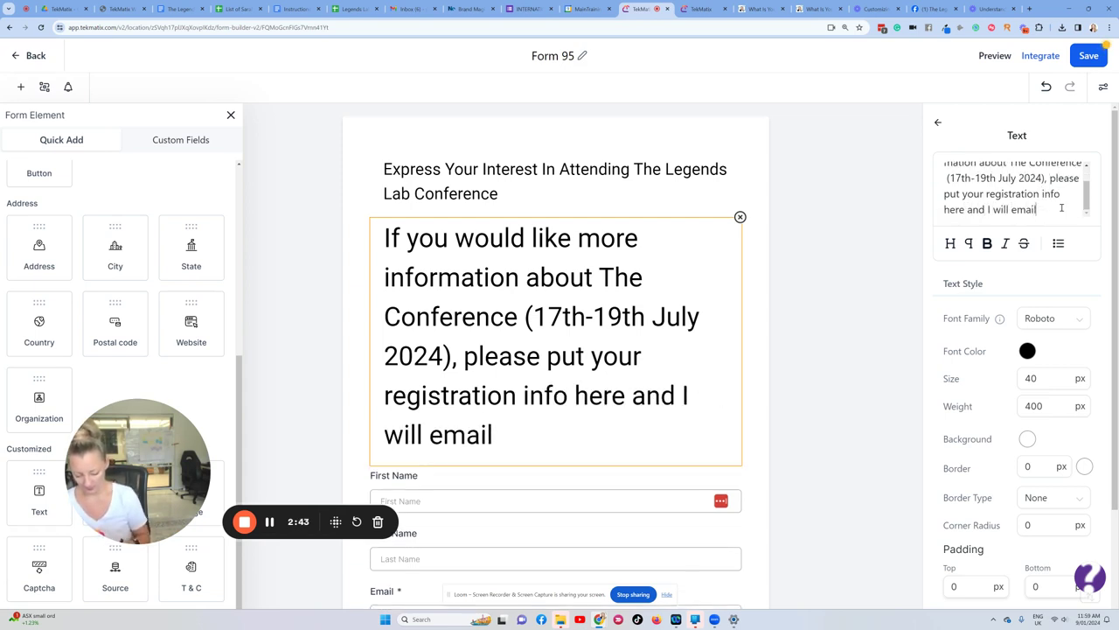
{"action": "type", "text": " you info"}
{"action": "key", "text": "BackSpace"}
{"action": "key", "text": "BackSpace"}
{"action": "key", "text": "BackSpace"}
{"action": "key", "text": "BackSpace"}
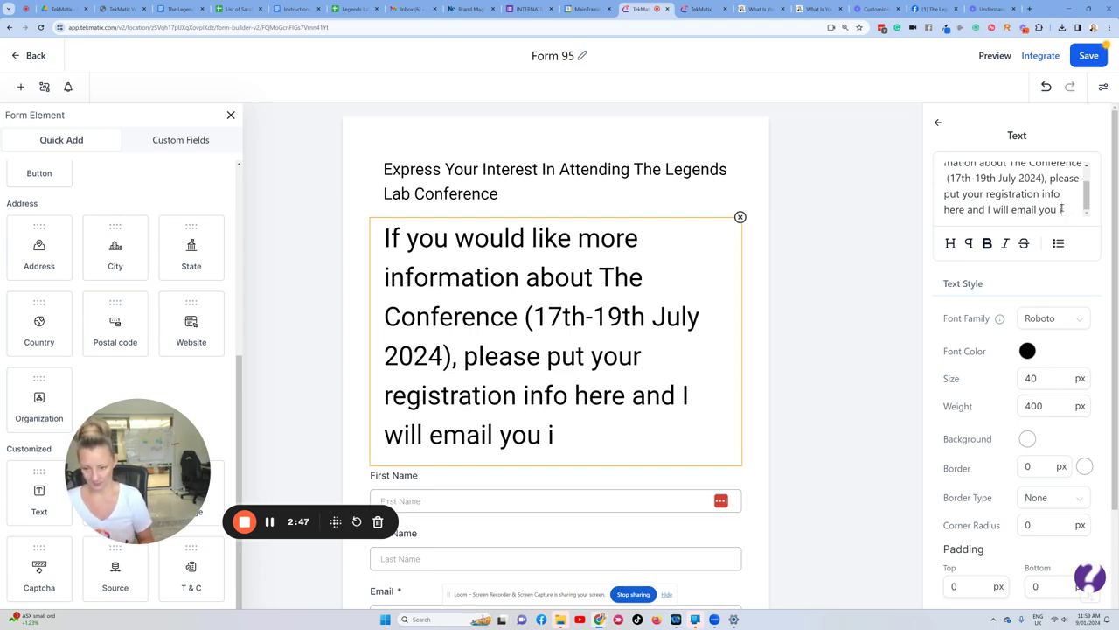
{"action": "type", "text": "more inof.."}
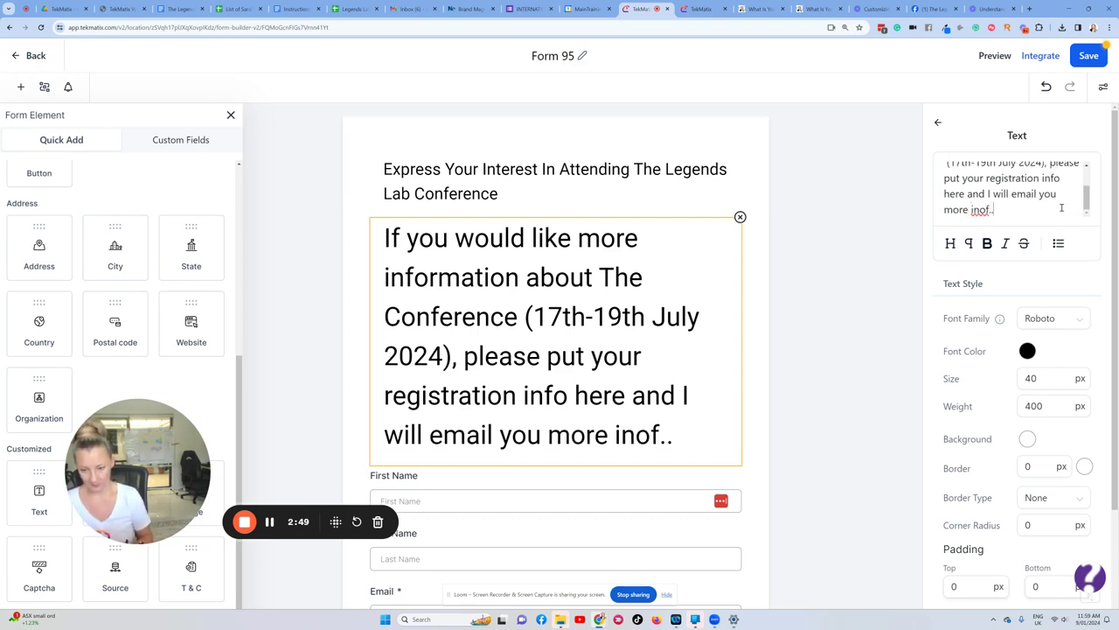
{"action": "key", "text": "BackSpace"}
{"action": "key", "text": "BackSpace"}
{"action": "key", "text": "BackSpace"}
{"action": "key", "text": "BackSpace"}
{"action": "key", "text": "BackSpace"}
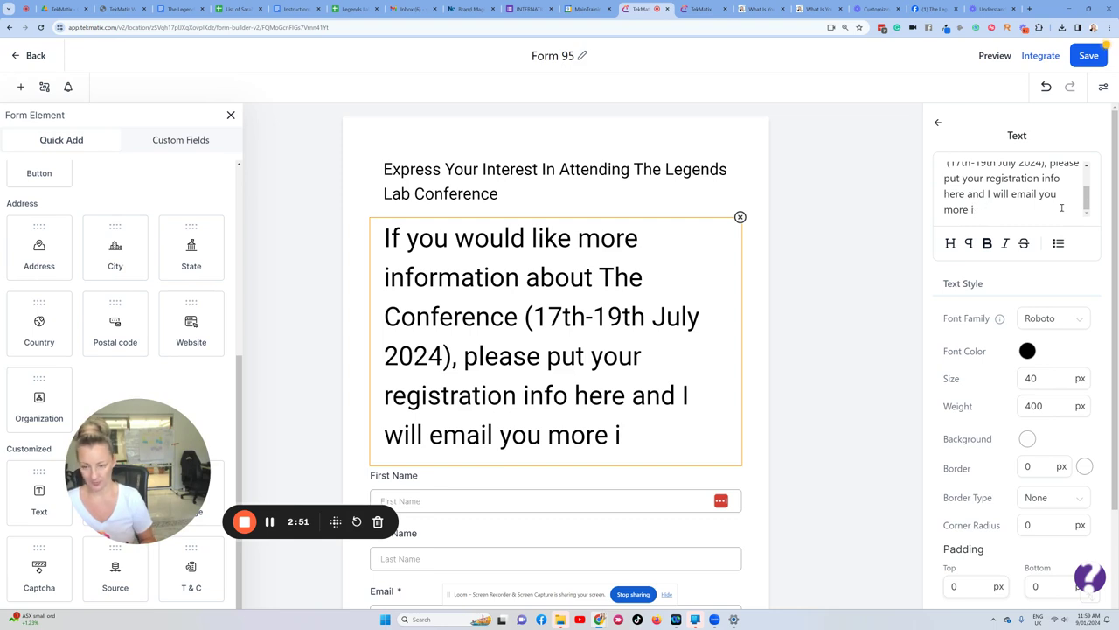
{"action": "type", "text": "ion"}
{"action": "key", "text": "BackSpace"}
{"action": "key", "text": "BackSpace"}
{"action": "type", "text": "nfo.."}
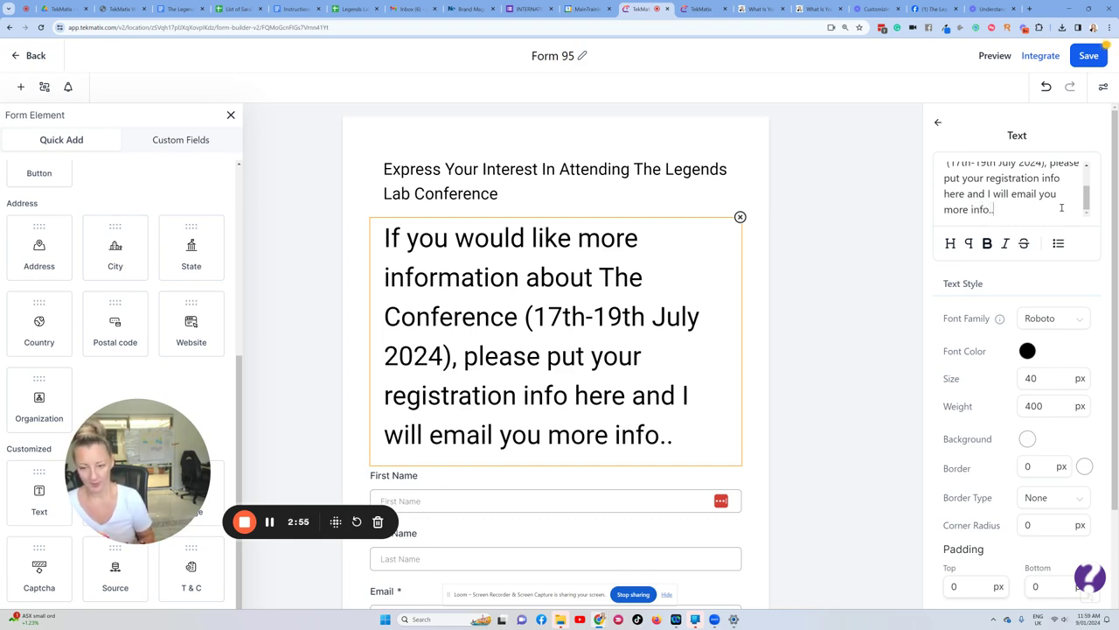
Step: Set the description's font size to 14 px
{"action": "key", "text": "ctrl+a"}
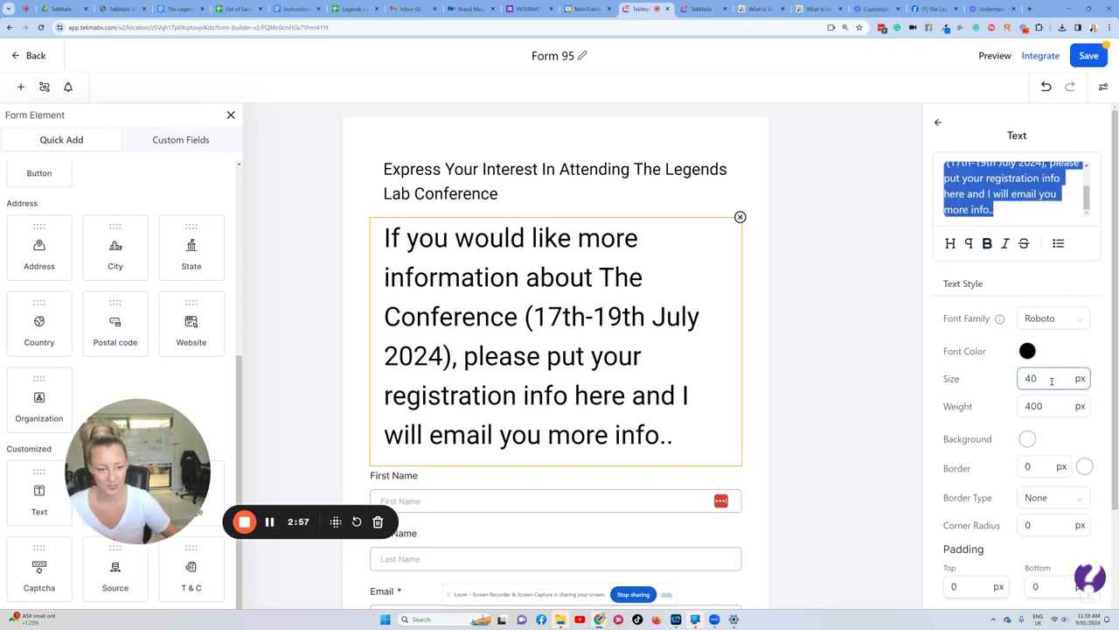
{"action": "double_click", "coordinate": [1030, 379]}
{"action": "type", "text": "16"}
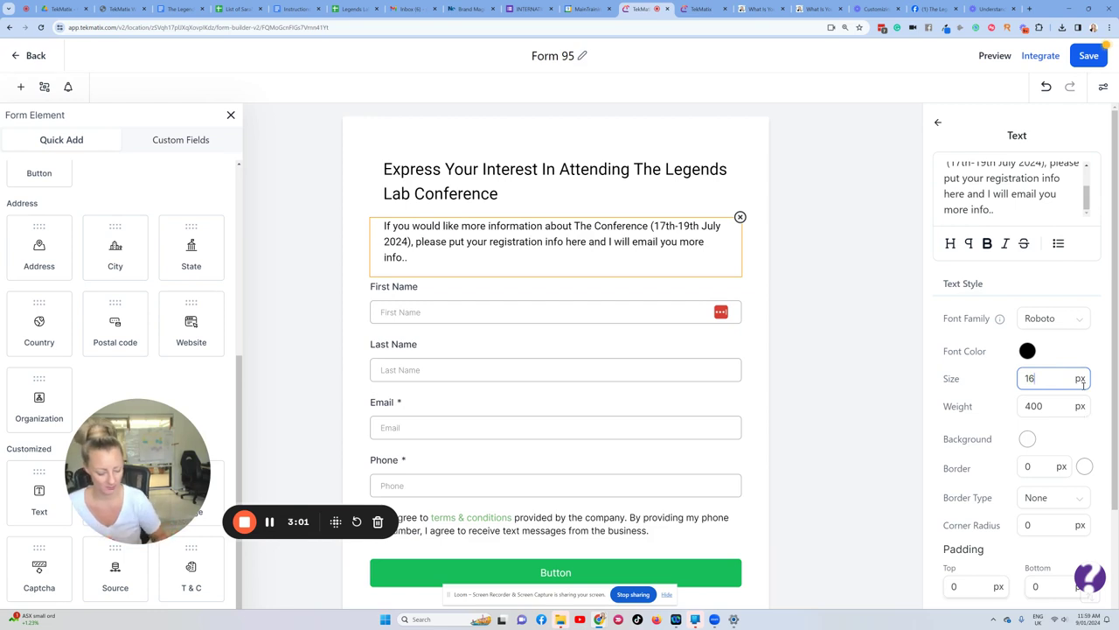
{"action": "key", "text": "BackSpace"}
{"action": "type", "text": "4"}
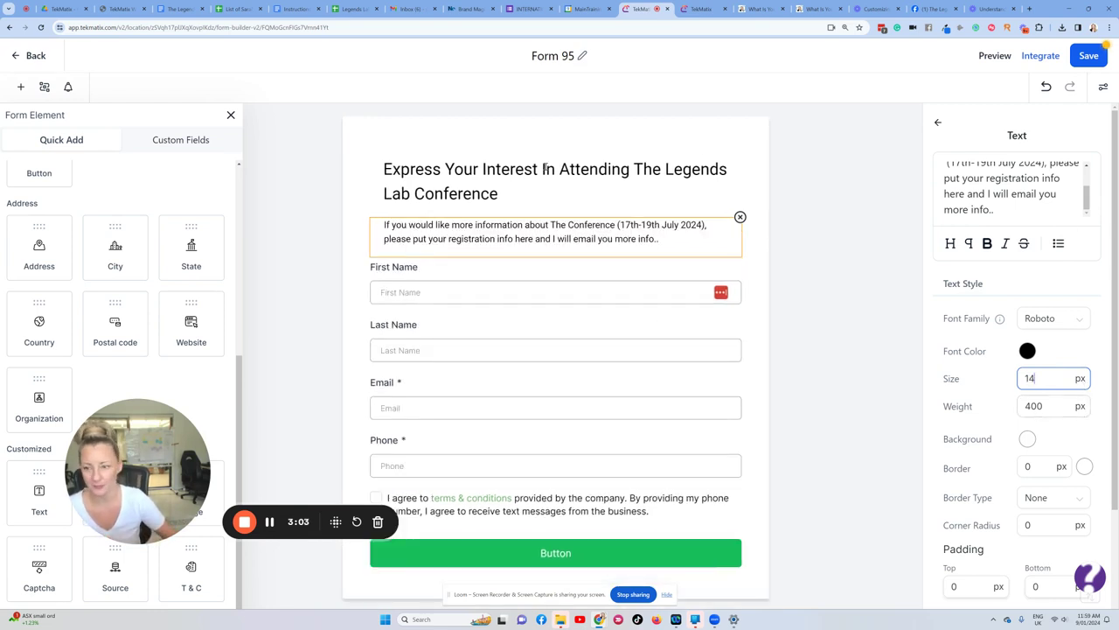
Step: Delete the Phone field from the form
{"action": "scroll", "coordinate": [433, 249], "scroll_direction": "down", "scroll_amount": 1}
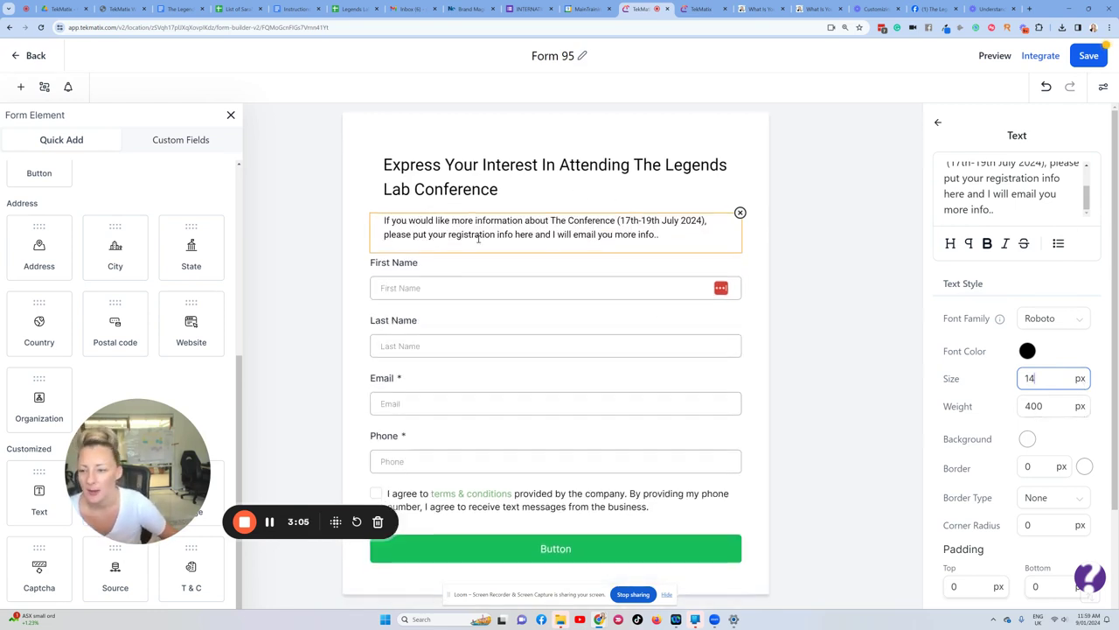
{"action": "left_click", "coordinate": [469, 456]}
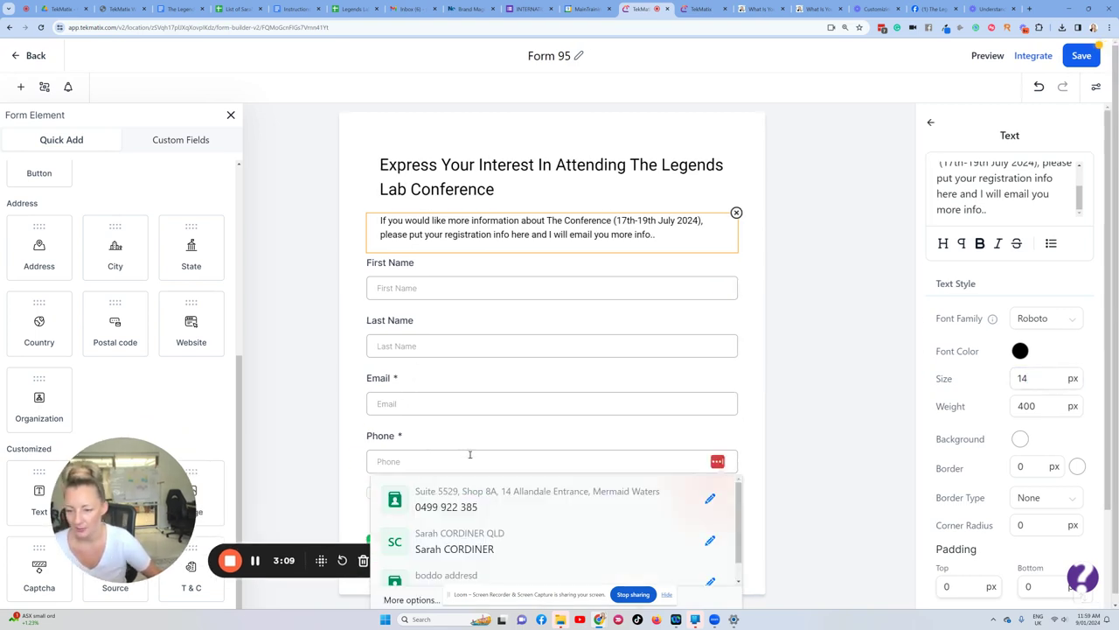
{"action": "left_click", "coordinate": [737, 426]}
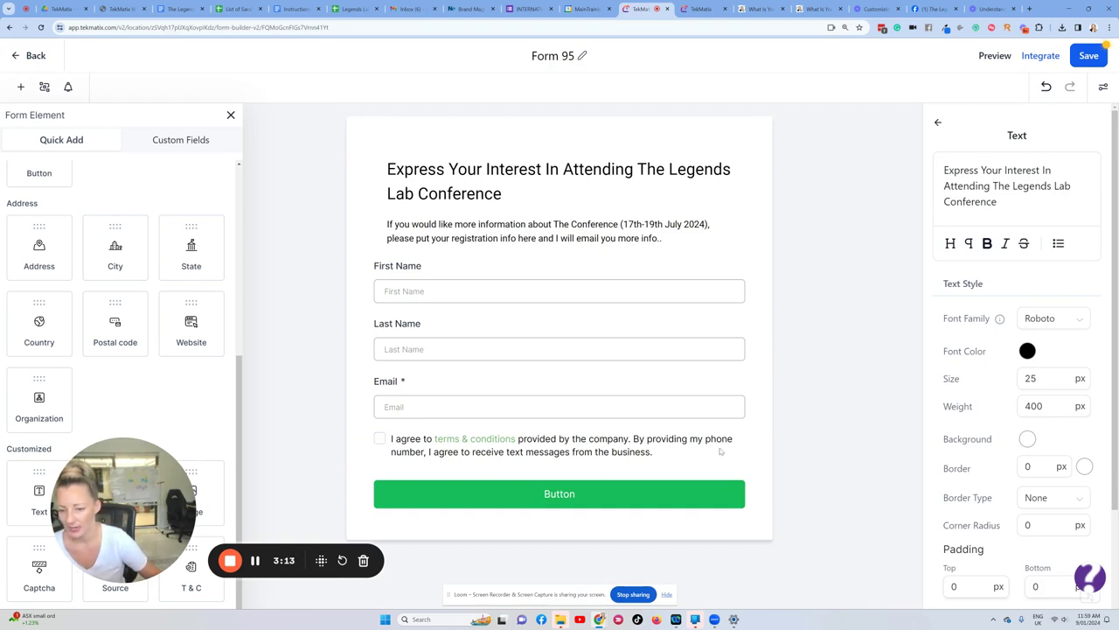
{"action": "left_click", "coordinate": [549, 452]}
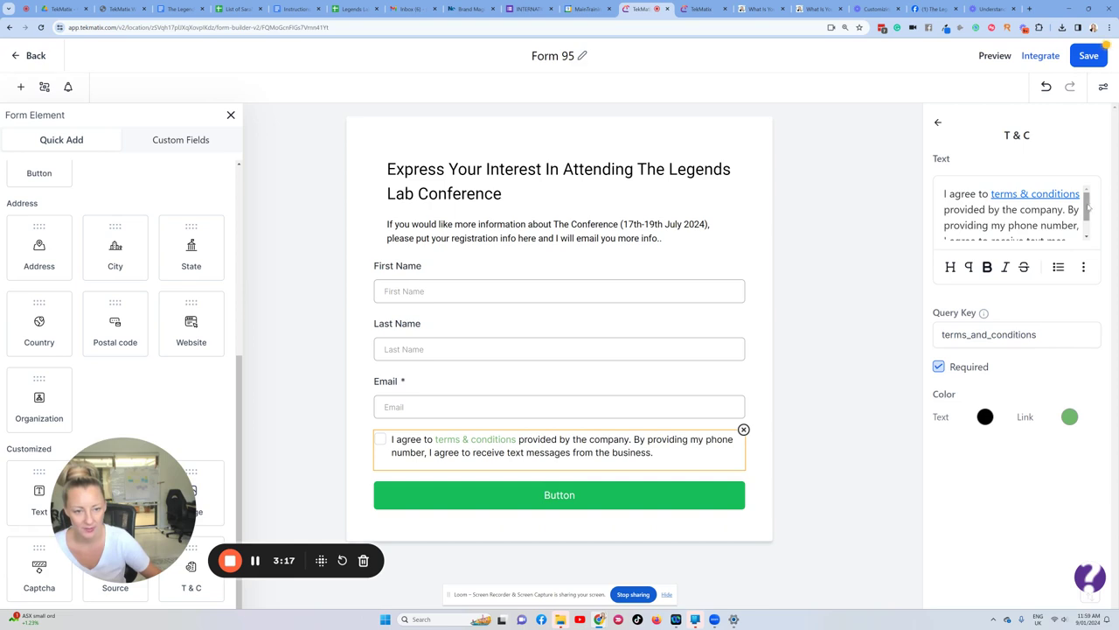
Step: Delete the first consent sentence, keeping only the phone-number text-message consent sentence
{"action": "scroll", "coordinate": [1085, 207], "scroll_direction": "down", "scroll_amount": 2}
{"action": "scroll", "coordinate": [1084, 206], "scroll_direction": "up", "scroll_amount": 2}
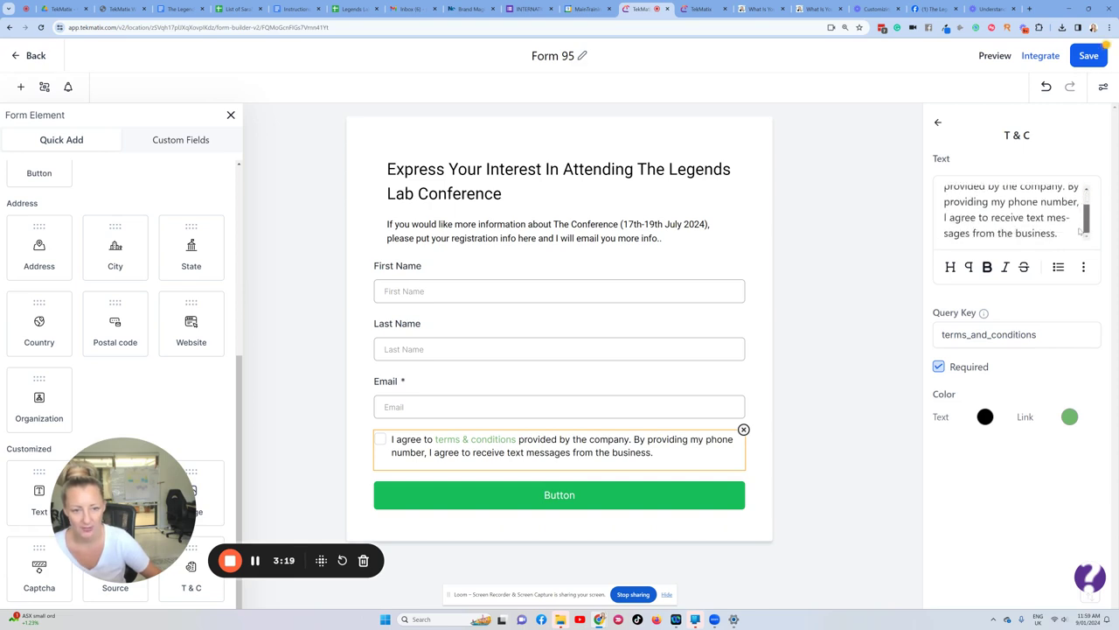
{"action": "scroll", "coordinate": [1082, 225], "scroll_direction": "up", "scroll_amount": 2}
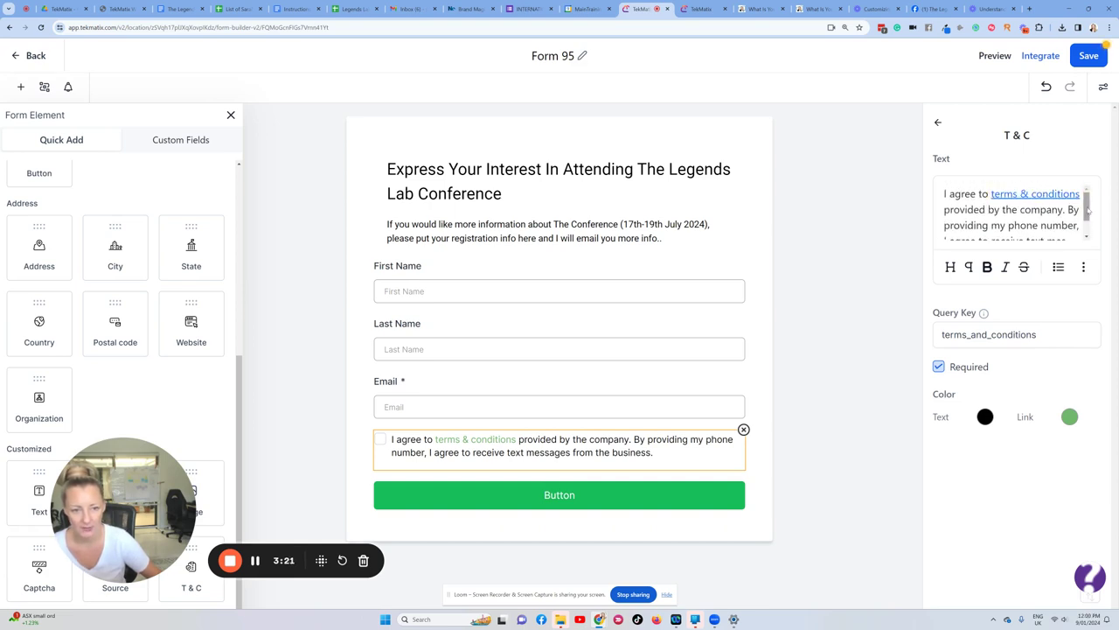
{"action": "scroll", "coordinate": [1087, 232], "scroll_direction": "down", "scroll_amount": 2}
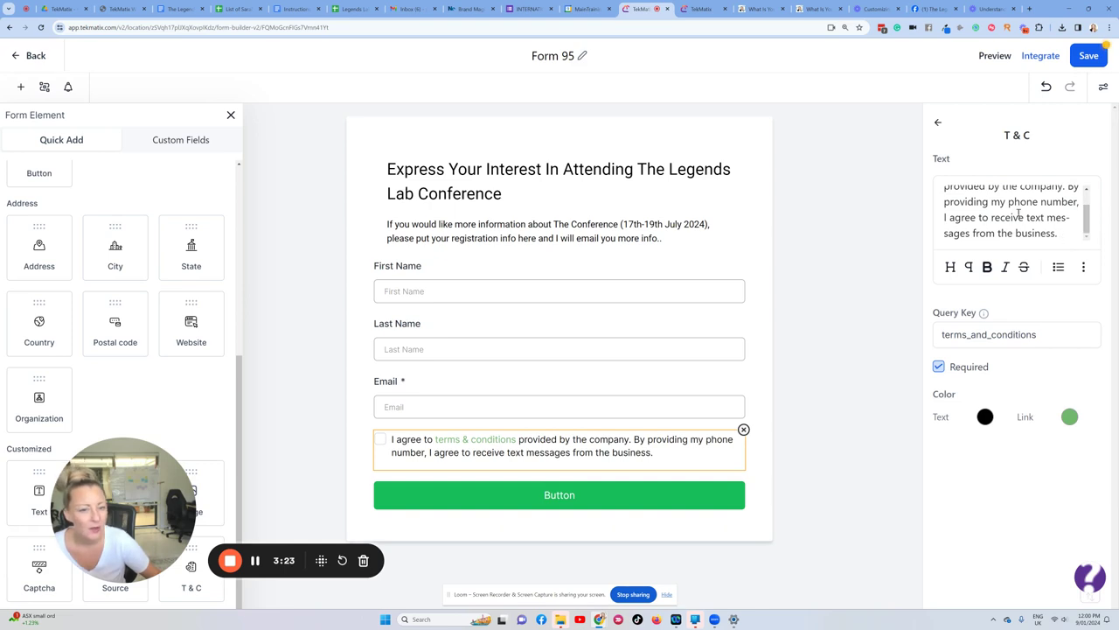
{"action": "left_click_drag", "start_coordinate": [1068, 189], "coordinate": [937, 199]}
{"action": "key", "text": "Delete"}
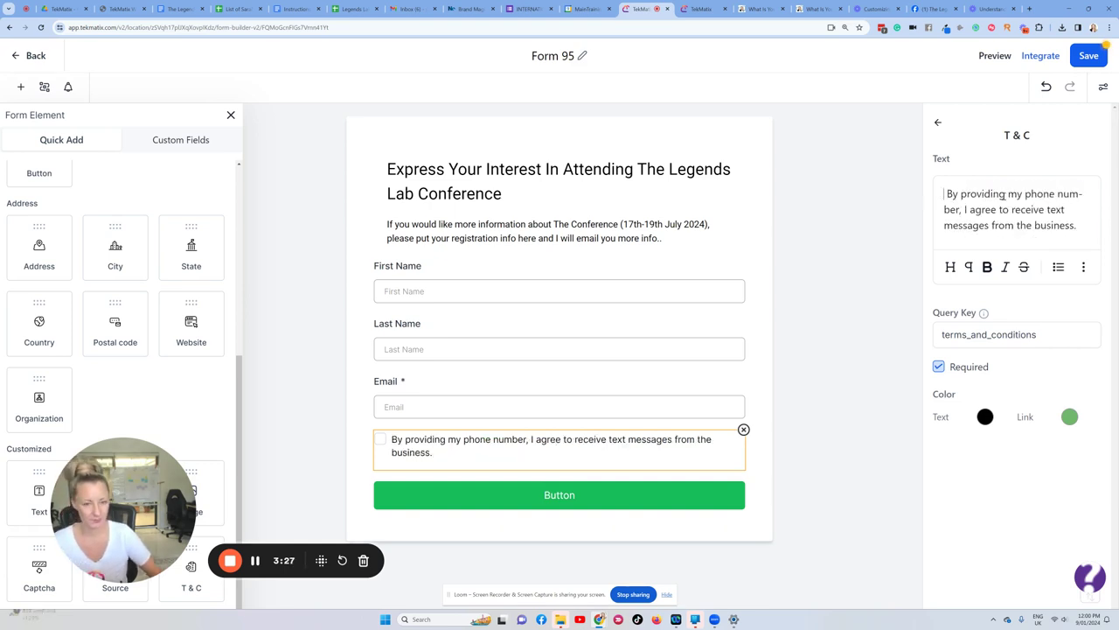
{"action": "key", "text": "Delete"}
{"action": "key", "text": "Delete"}
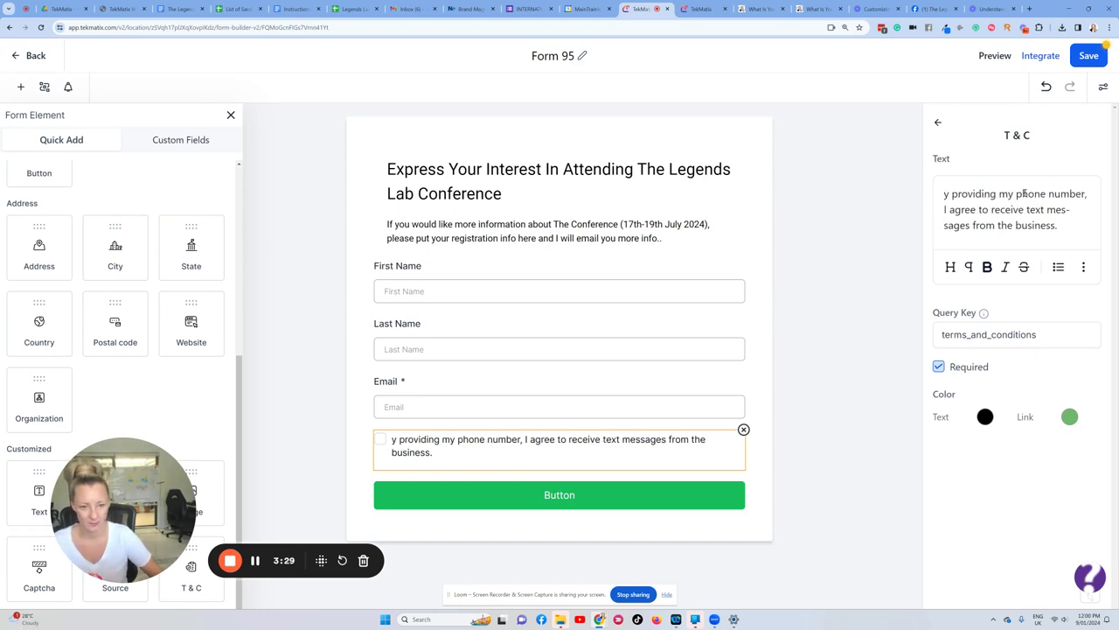
{"action": "type", "text": "B"}
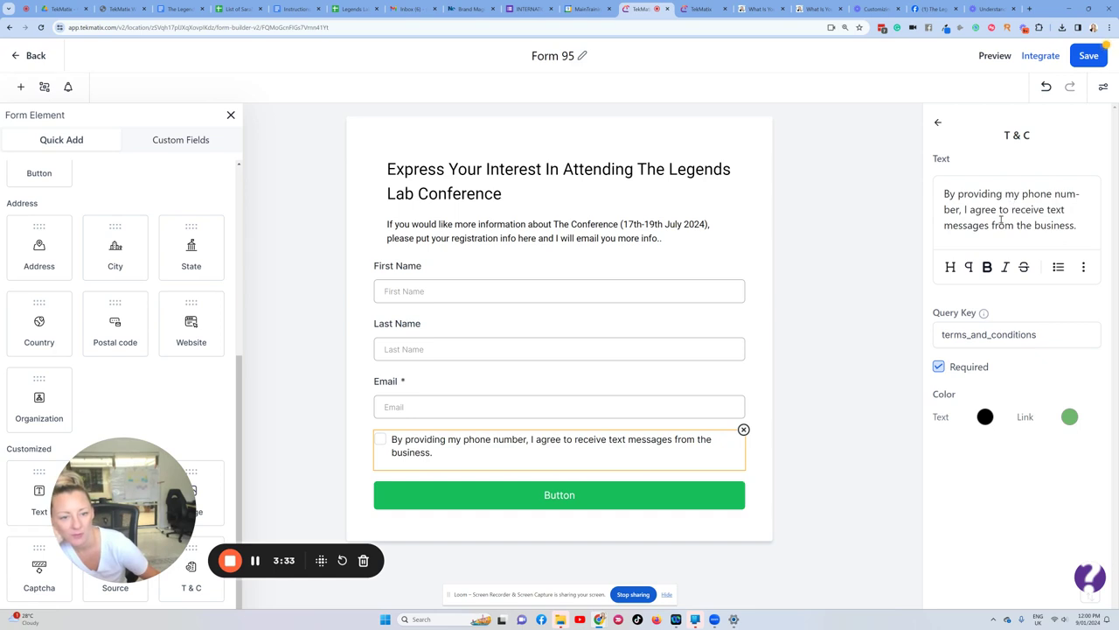
Step: Remove the consent checkbox, make the submit button magenta (#BE109EFF), and save the form
{"action": "left_click", "coordinate": [743, 429]}
{"action": "left_click", "coordinate": [586, 459]}
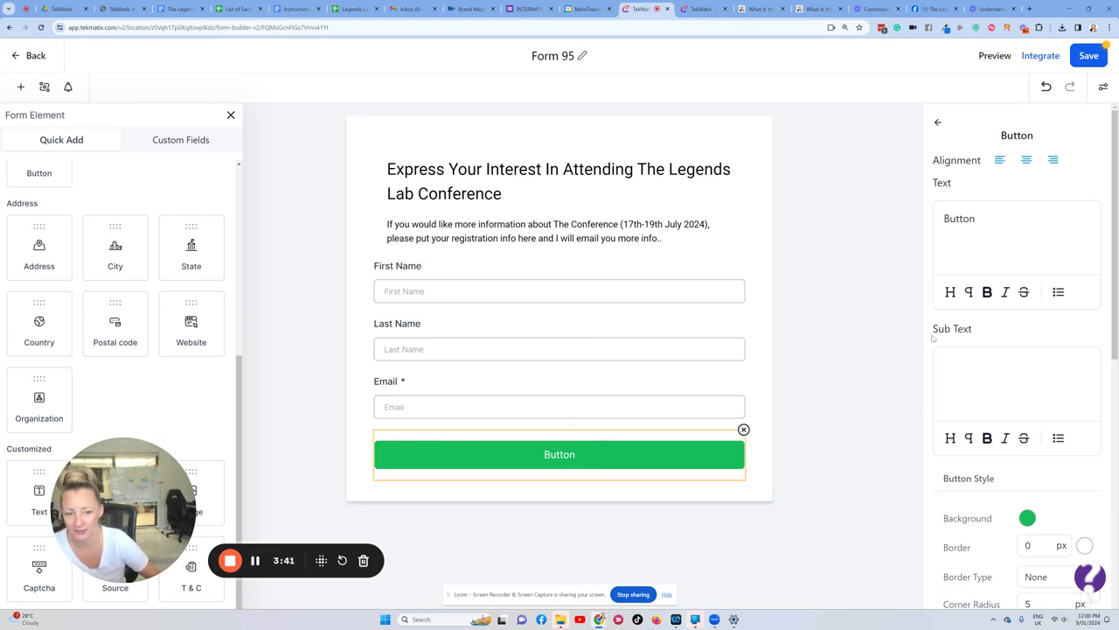
{"action": "scroll", "coordinate": [1032, 389], "scroll_direction": "down", "scroll_amount": 3}
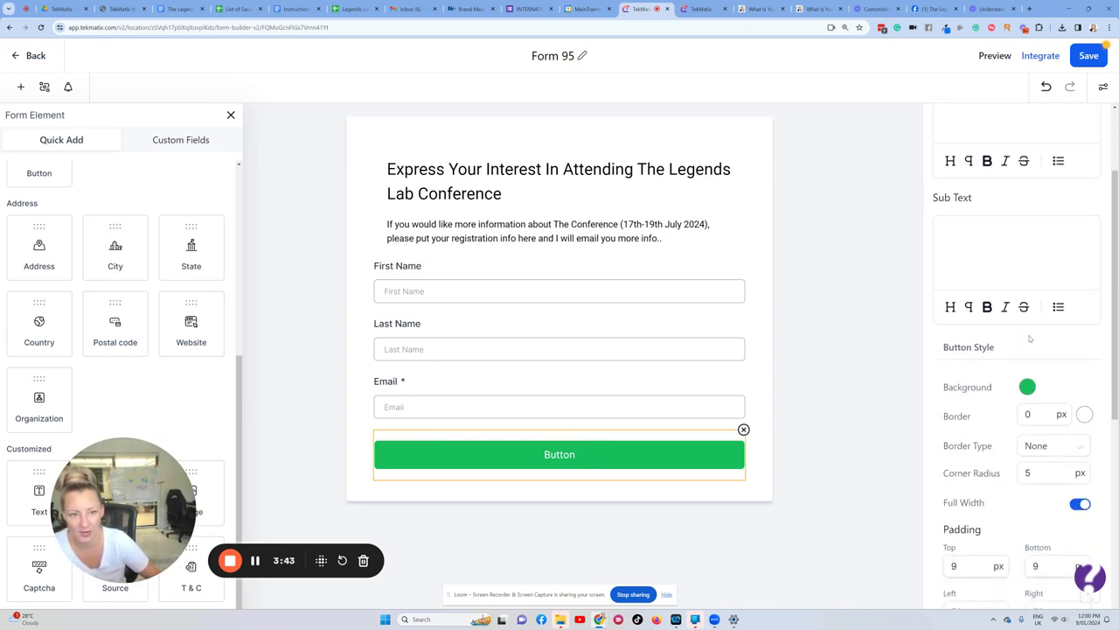
{"action": "scroll", "coordinate": [1030, 320], "scroll_direction": "down", "scroll_amount": 4}
{"action": "scroll", "coordinate": [1009, 234], "scroll_direction": "up", "scroll_amount": 2}
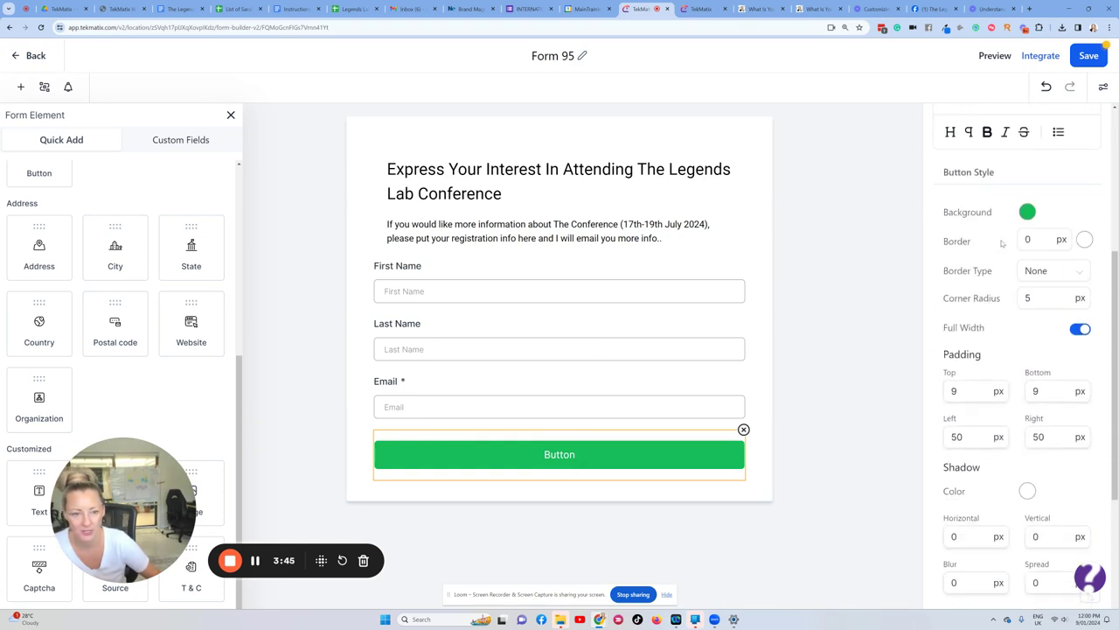
{"action": "left_click", "coordinate": [1028, 212]}
{"action": "left_click", "coordinate": [1073, 361]}
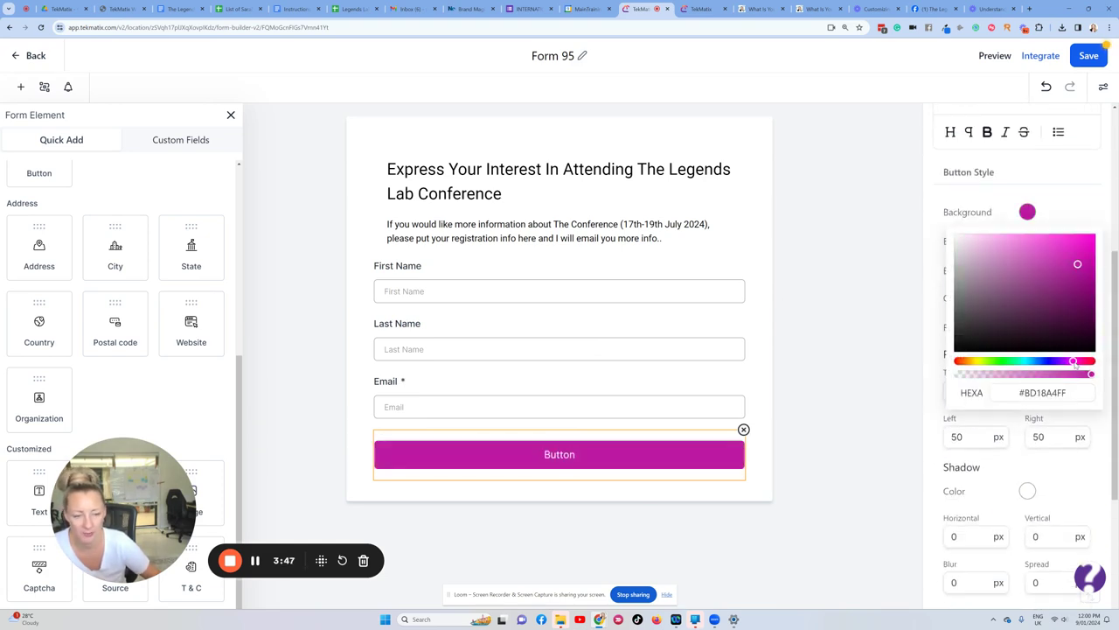
{"action": "left_click_drag", "start_coordinate": [1073, 362], "coordinate": [1075, 362]}
{"action": "left_click_drag", "start_coordinate": [1077, 264], "coordinate": [1083, 263]}
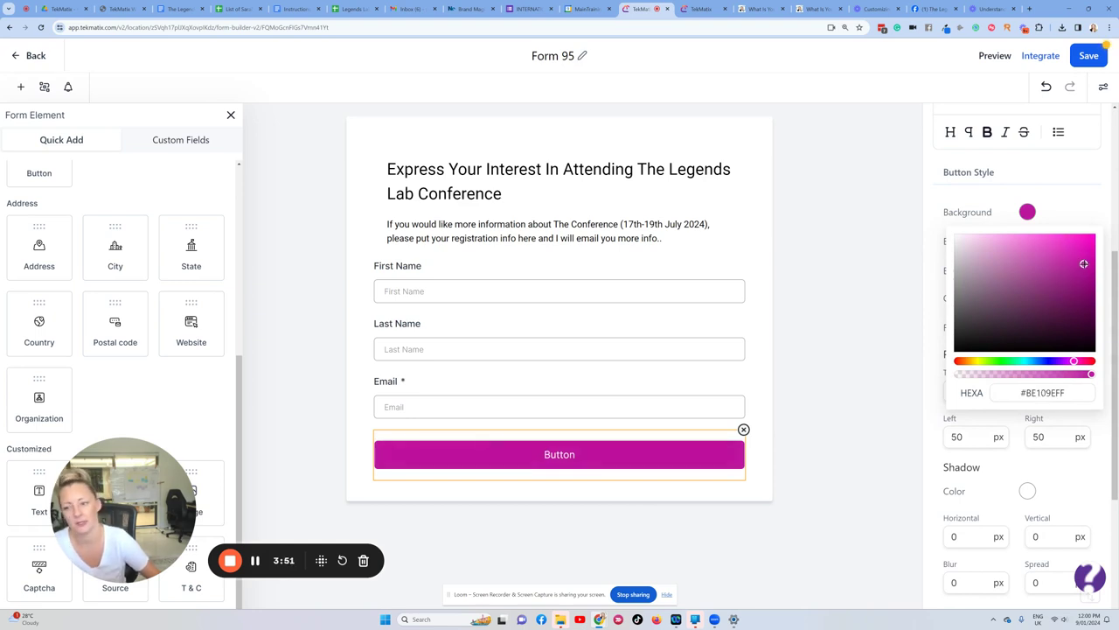
{"action": "left_click", "coordinate": [1058, 210]}
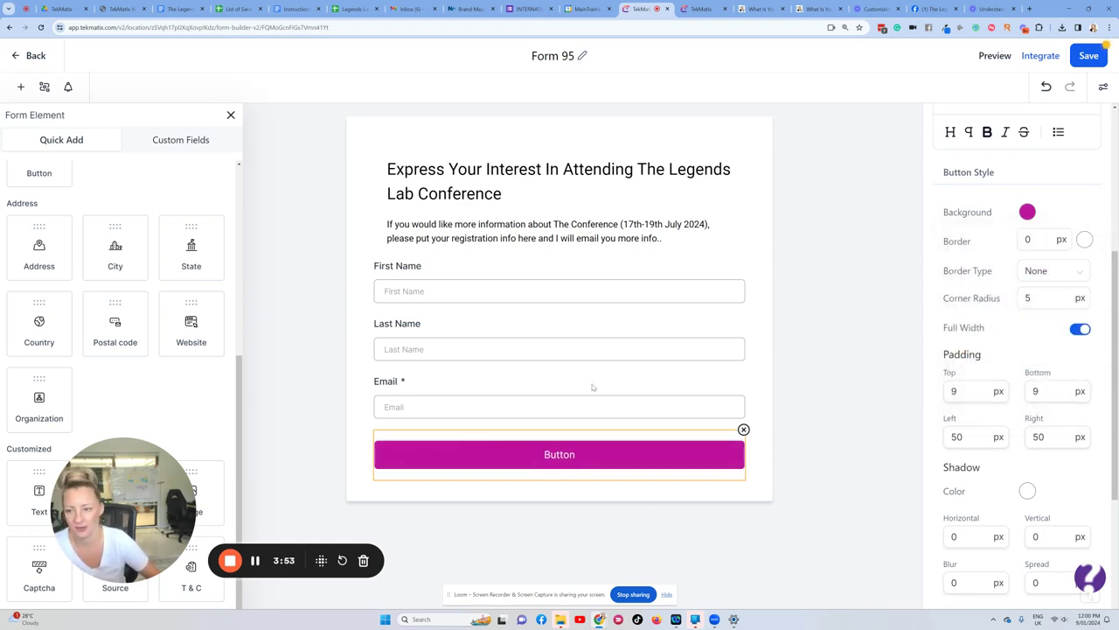
{"action": "left_click", "coordinate": [1087, 55]}
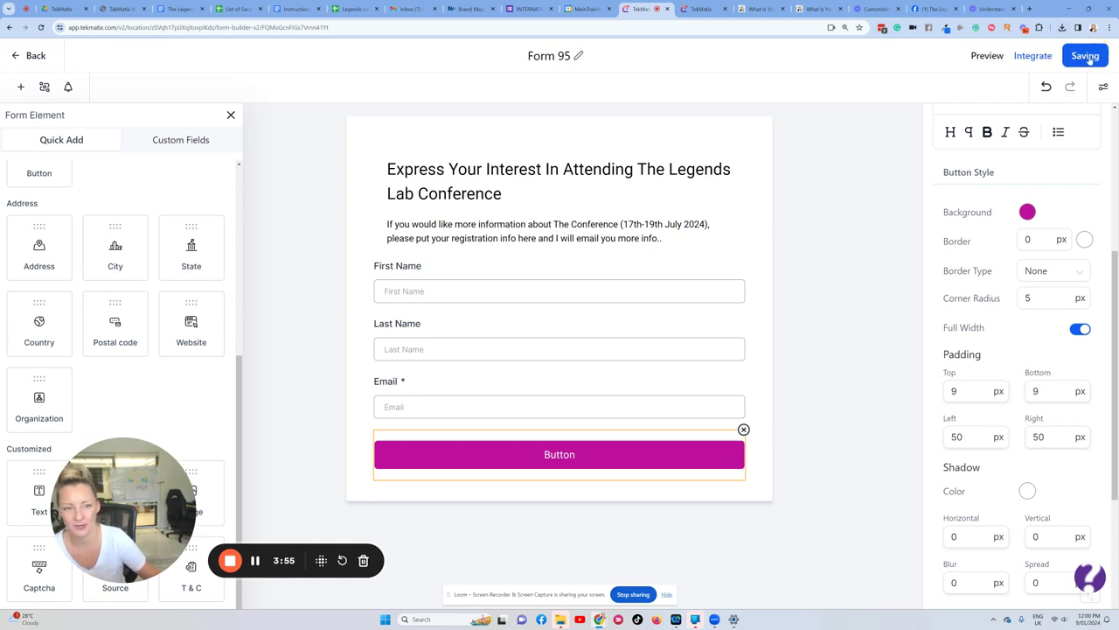
Step: Rename the form to 'Legends Lab Conference - Expression of Interest', correcting the typos
{"action": "left_click", "coordinate": [575, 55]}
{"action": "key", "text": "BackSpace"}
{"action": "key", "text": "BackSpace"}
{"action": "key", "text": "BackSpace"}
{"action": "key", "text": "BackSpace"}
{"action": "key", "text": "BackSpace"}
{"action": "key", "text": "BackSpace"}
{"action": "key", "text": "BackSpace"}
{"action": "type", "text": "Legends Lab Expression of INterestConference -"}
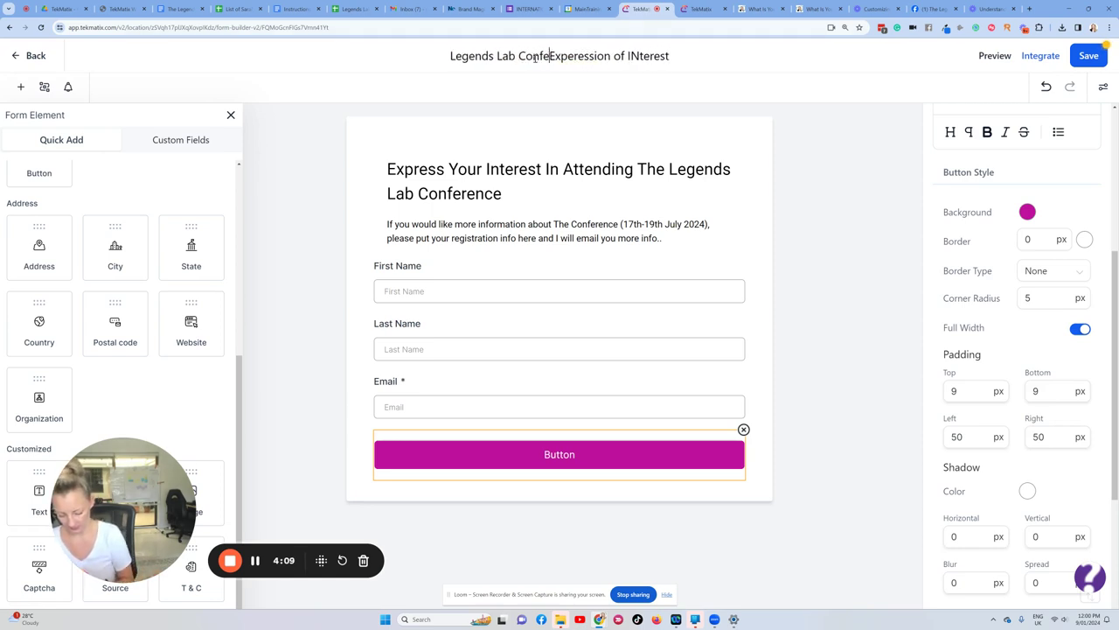
{"action": "left_click", "coordinate": [590, 55]}
{"action": "key", "text": "BackSpace"}
{"action": "left_click", "coordinate": [866, 143]}
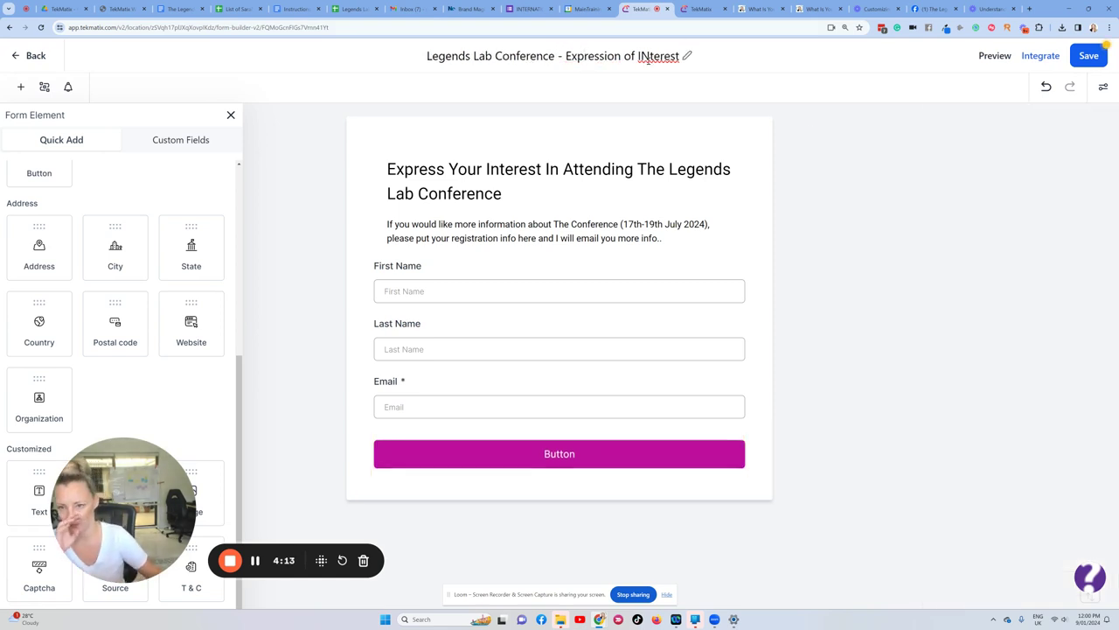
{"action": "left_click", "coordinate": [648, 58]}
{"action": "key", "text": "Delete"}
{"action": "type", "text": "n"}
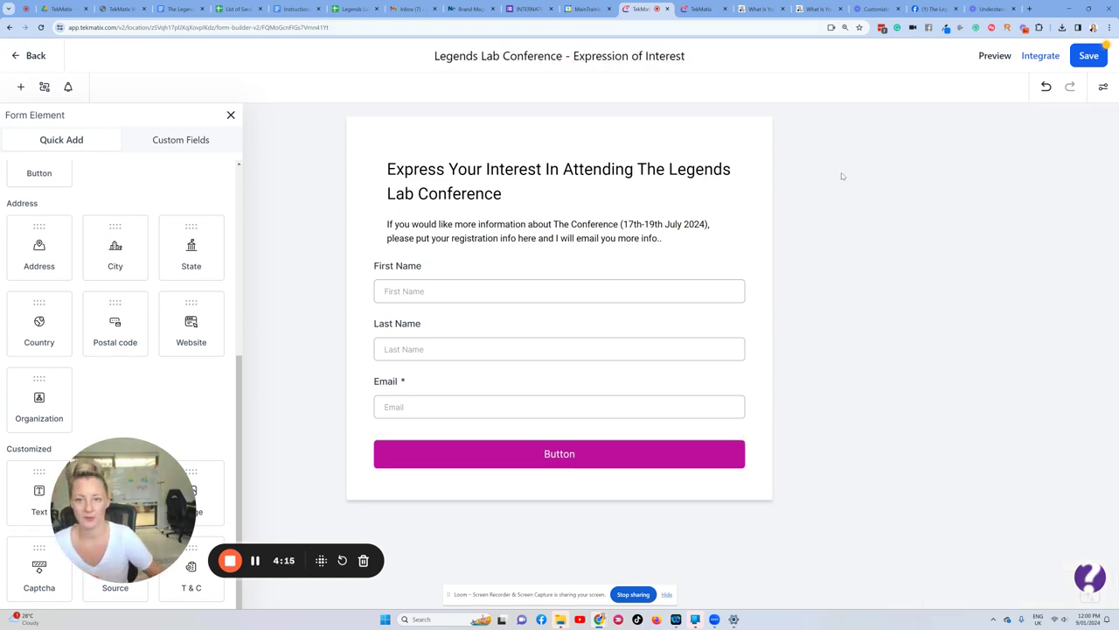
{"action": "left_click", "coordinate": [862, 184]}
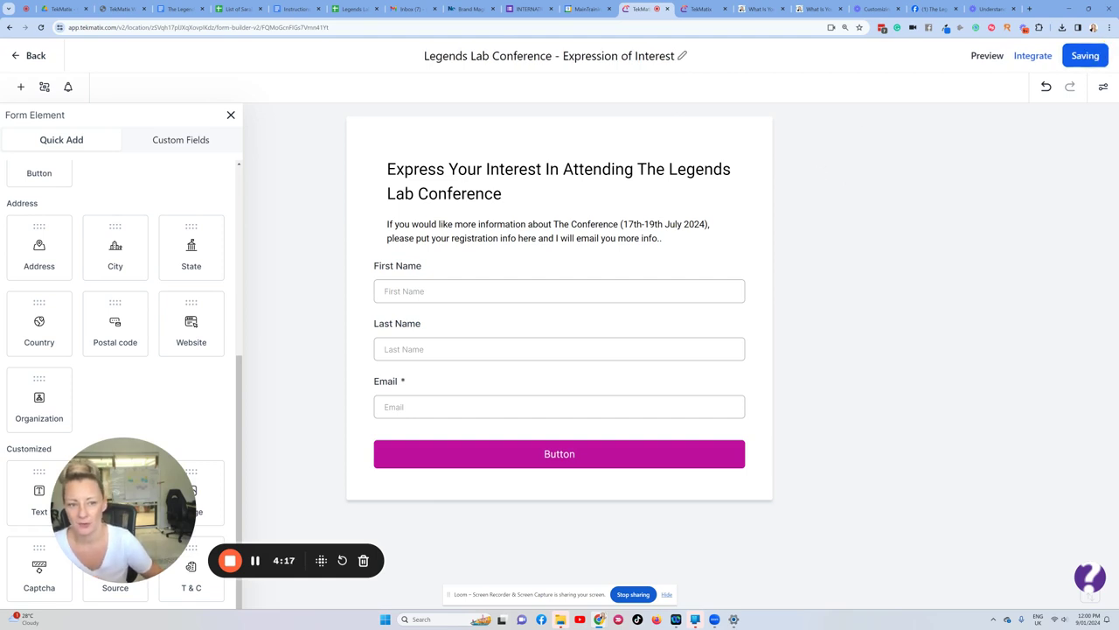
Step: Copy the form's shareable link from the Integrate options
{"action": "left_click", "coordinate": [1033, 56]}
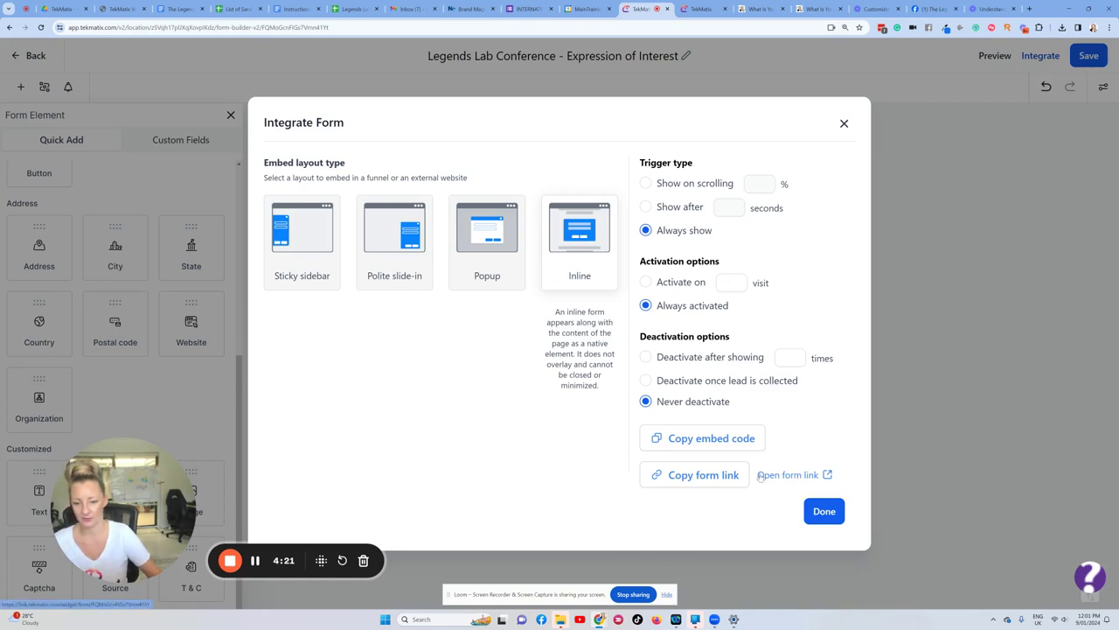
{"action": "left_click", "coordinate": [704, 477]}
{"action": "left_click", "coordinate": [824, 511]}
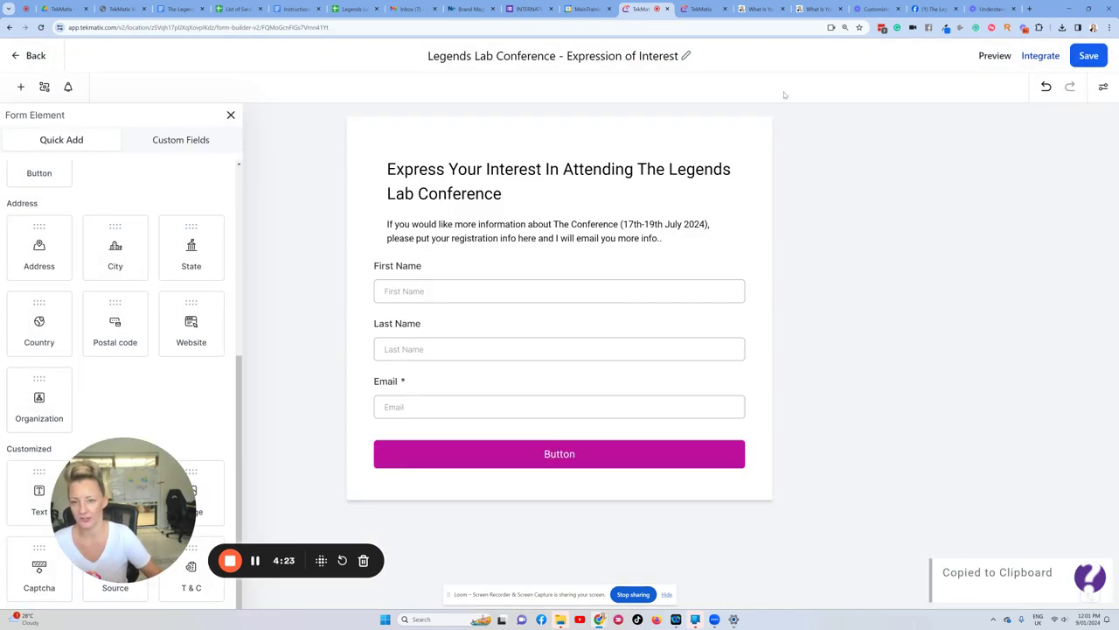
Step: Add bold 'CLICK HERE TO GET MORE INFO' after the interest-form line in the post body
{"action": "left_click", "coordinate": [701, 9]}
{"action": "scroll", "coordinate": [554, 241], "scroll_direction": "down", "scroll_amount": 4}
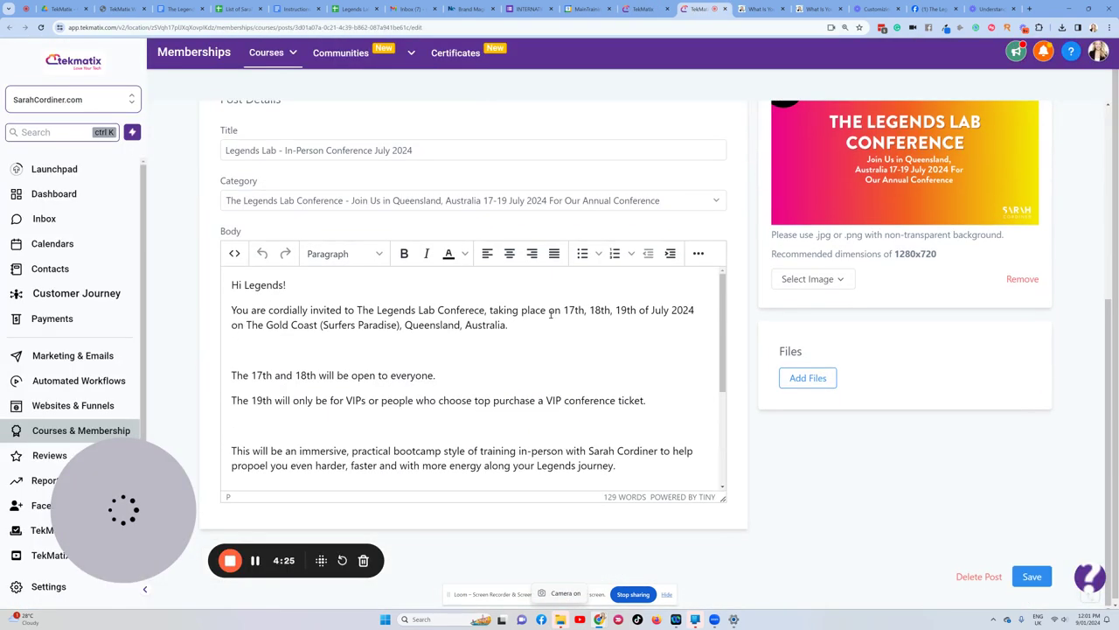
{"action": "scroll", "coordinate": [483, 394], "scroll_direction": "down", "scroll_amount": 3}
{"action": "left_click", "coordinate": [447, 394]}
{"action": "key", "text": "Caps_Lock"}
{"action": "type", "text": "CLICK HE"}
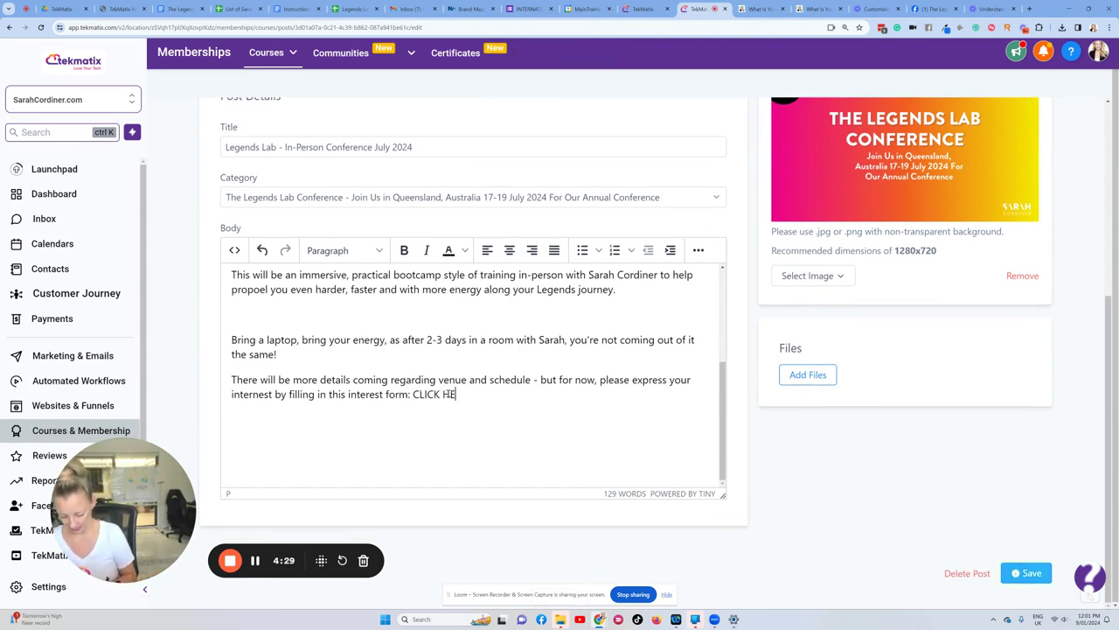
{"action": "type", "text": "RE TO EX"}
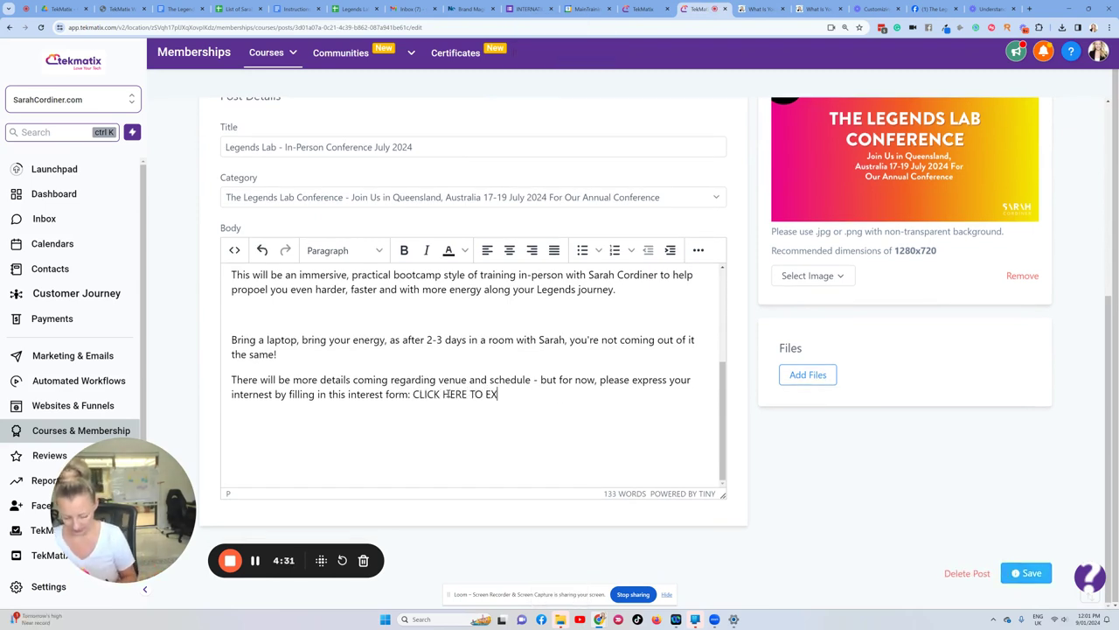
{"action": "key", "text": "BackSpace"}
{"action": "key", "text": "BackSpace"}
{"action": "type", "text": "GET MORE INFO"}
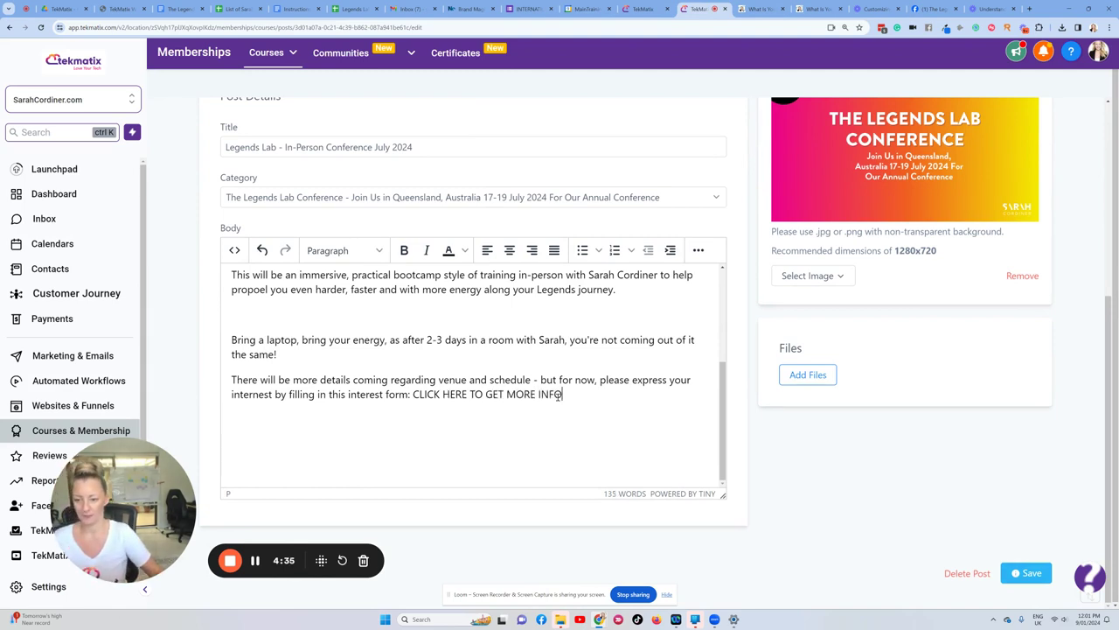
{"action": "left_click_drag", "start_coordinate": [563, 395], "coordinate": [415, 398]}
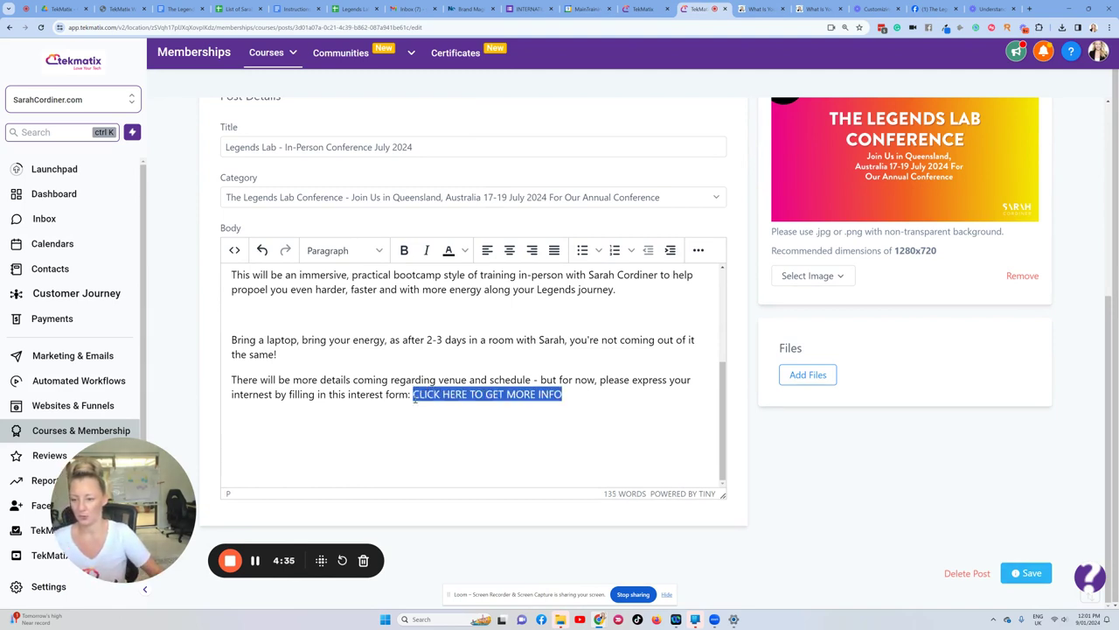
{"action": "left_click", "coordinate": [404, 251]}
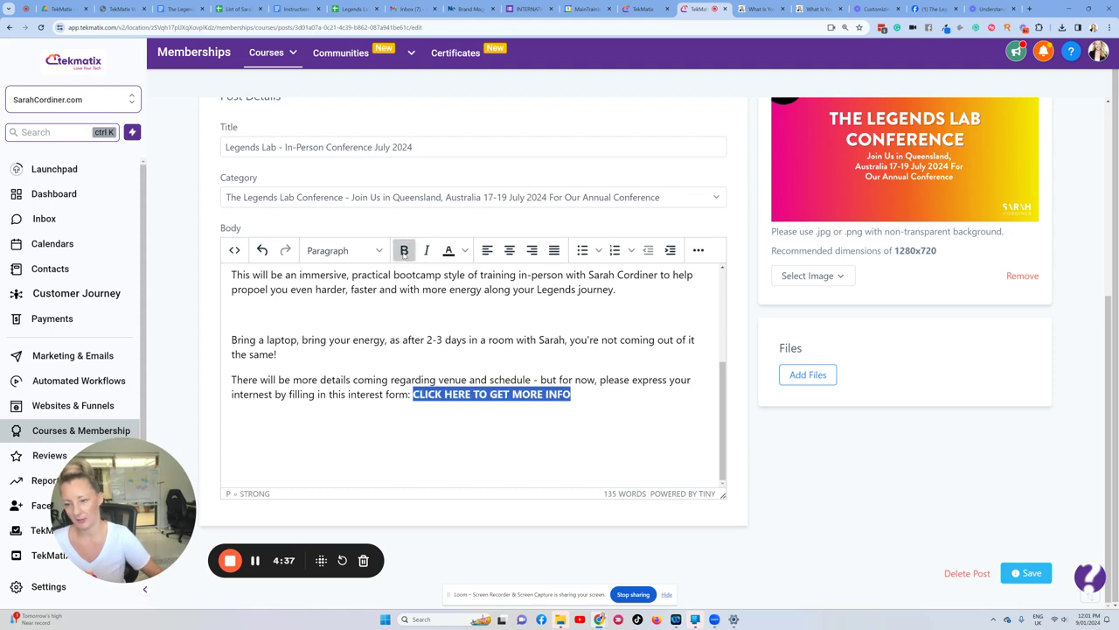
Step: Link that text to the pasted form URL, opening in a new window, and save the post
{"action": "left_click", "coordinate": [698, 250]}
{"action": "left_click", "coordinate": [676, 273]}
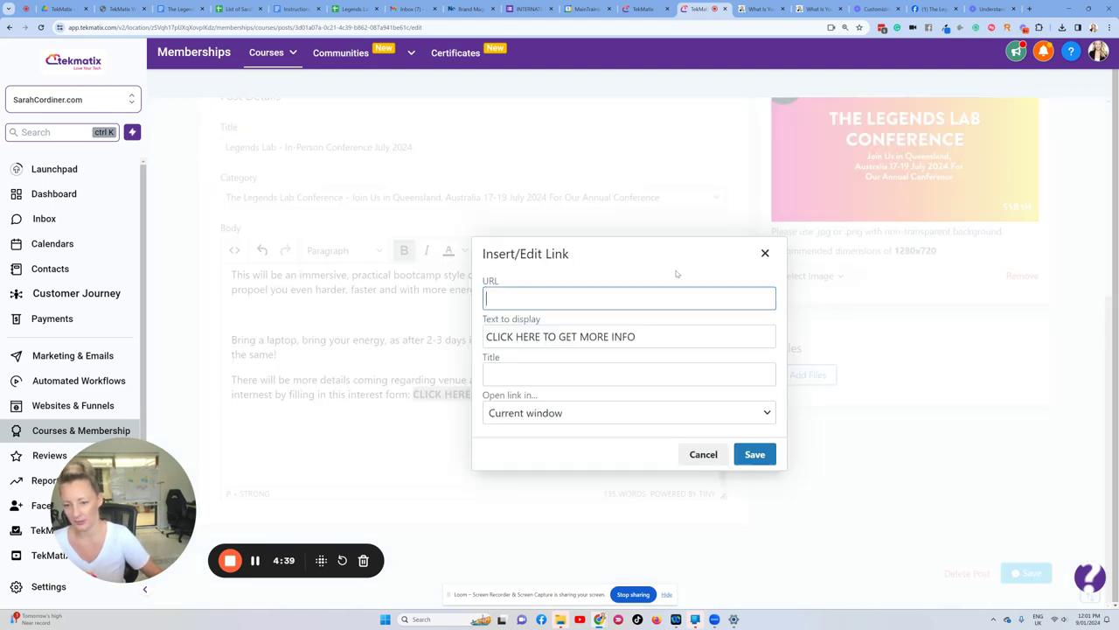
{"action": "key", "text": "ctrl+v"}
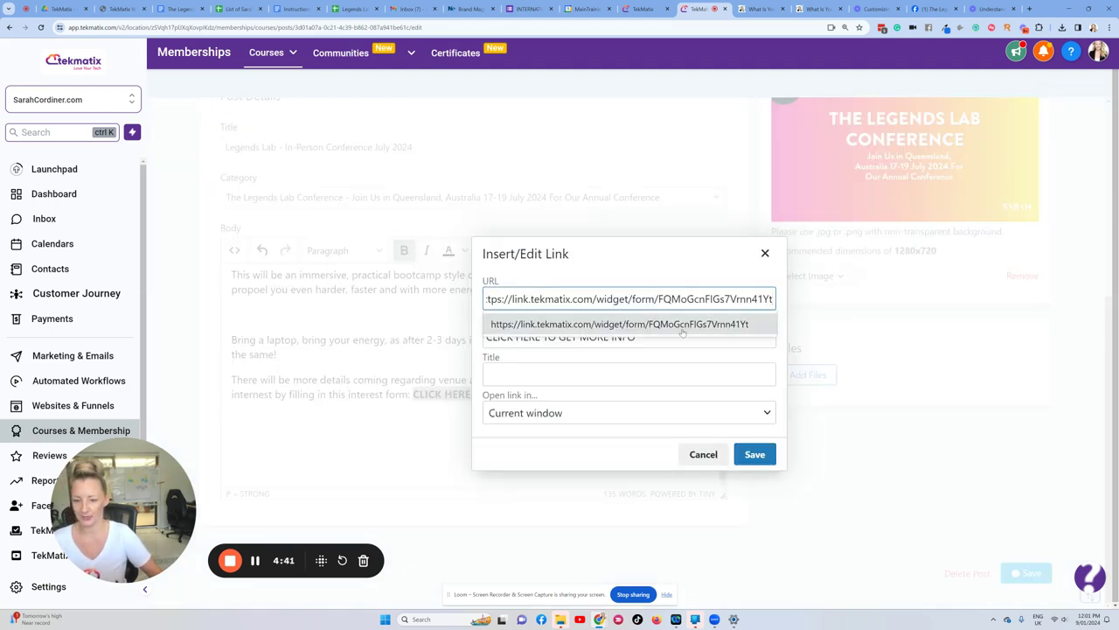
{"action": "left_click", "coordinate": [682, 324]}
{"action": "left_click", "coordinate": [754, 454]}
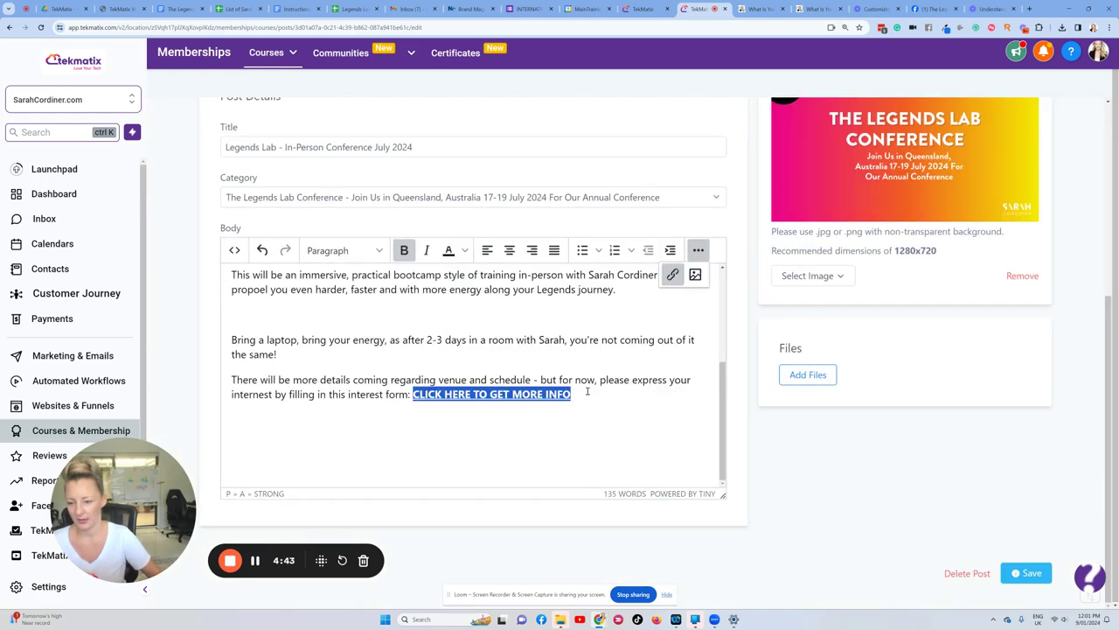
{"action": "left_click", "coordinate": [673, 275]}
{"action": "left_click", "coordinate": [554, 412]}
{"action": "left_click", "coordinate": [558, 454]}
{"action": "left_click", "coordinate": [754, 454]}
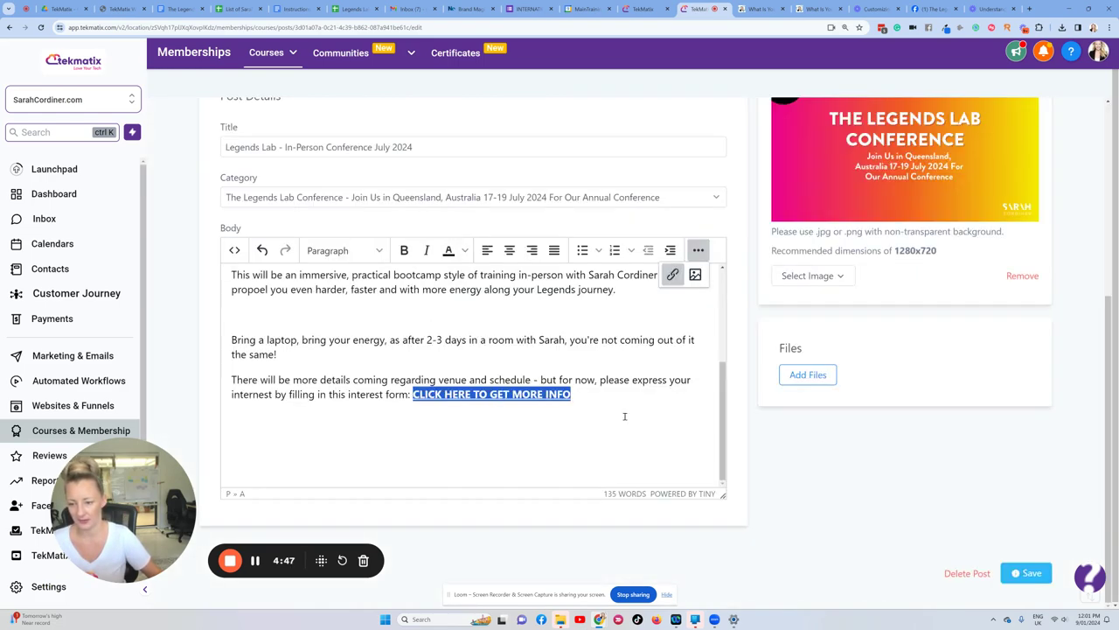
{"action": "left_click", "coordinate": [624, 417]}
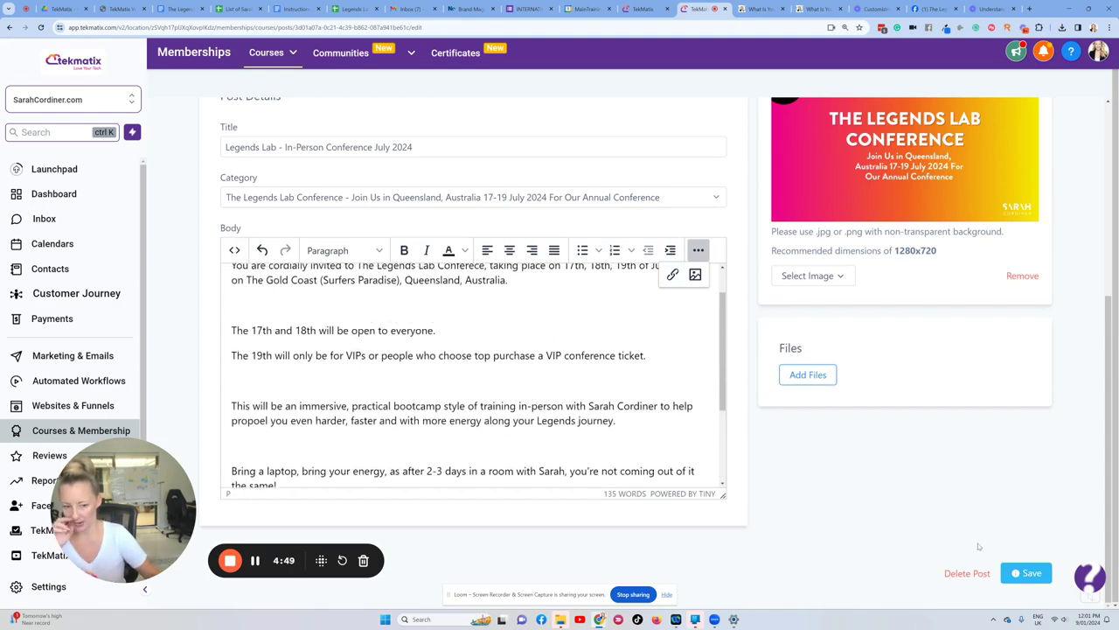
{"action": "left_click", "coordinate": [1046, 575]}
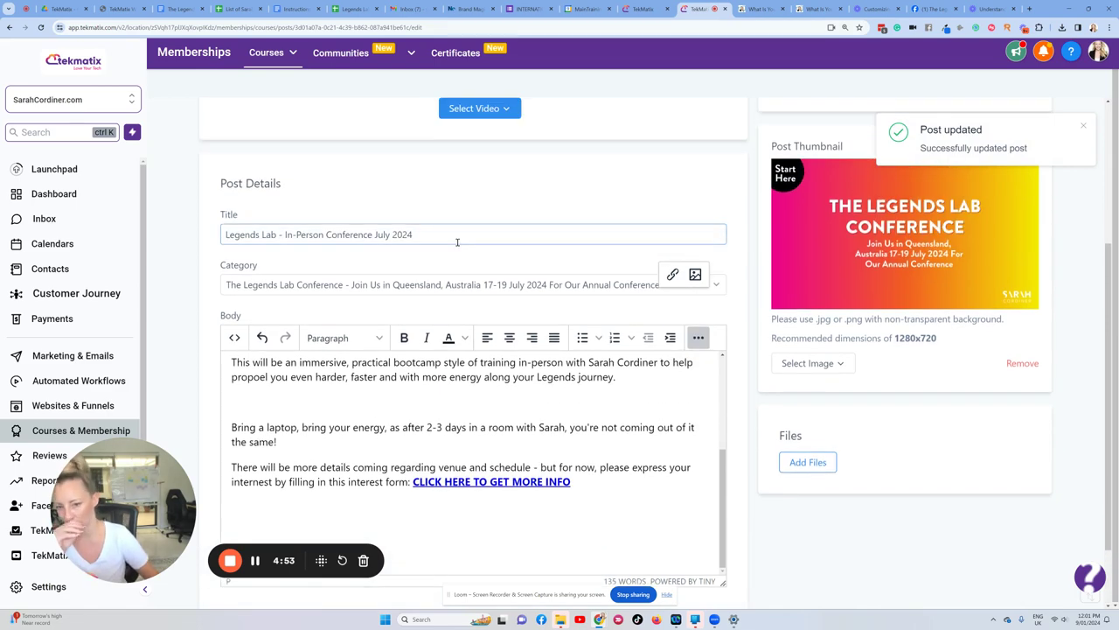
{"action": "left_click", "coordinate": [642, 9]}
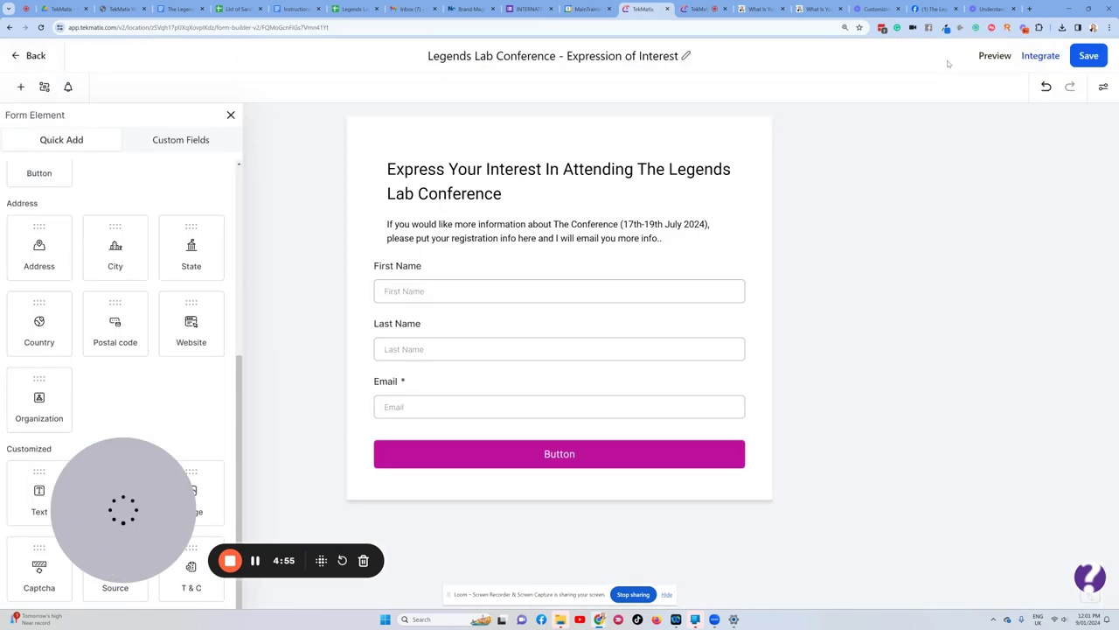
{"action": "left_click", "coordinate": [1040, 57]}
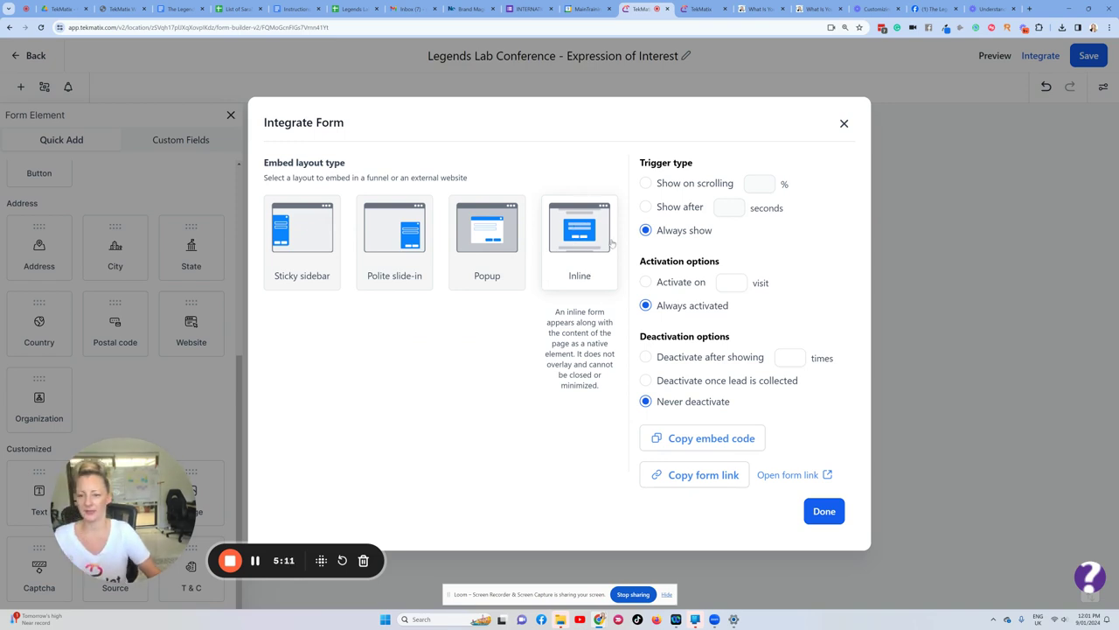
{"action": "left_click", "coordinate": [824, 509]}
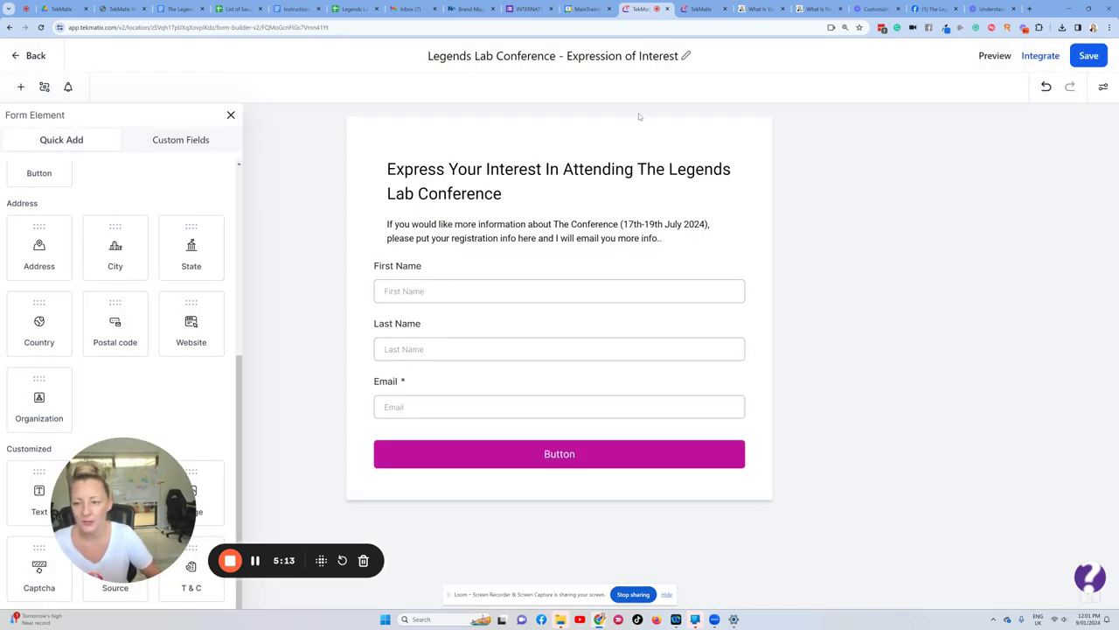
{"action": "left_click", "coordinate": [1090, 59]}
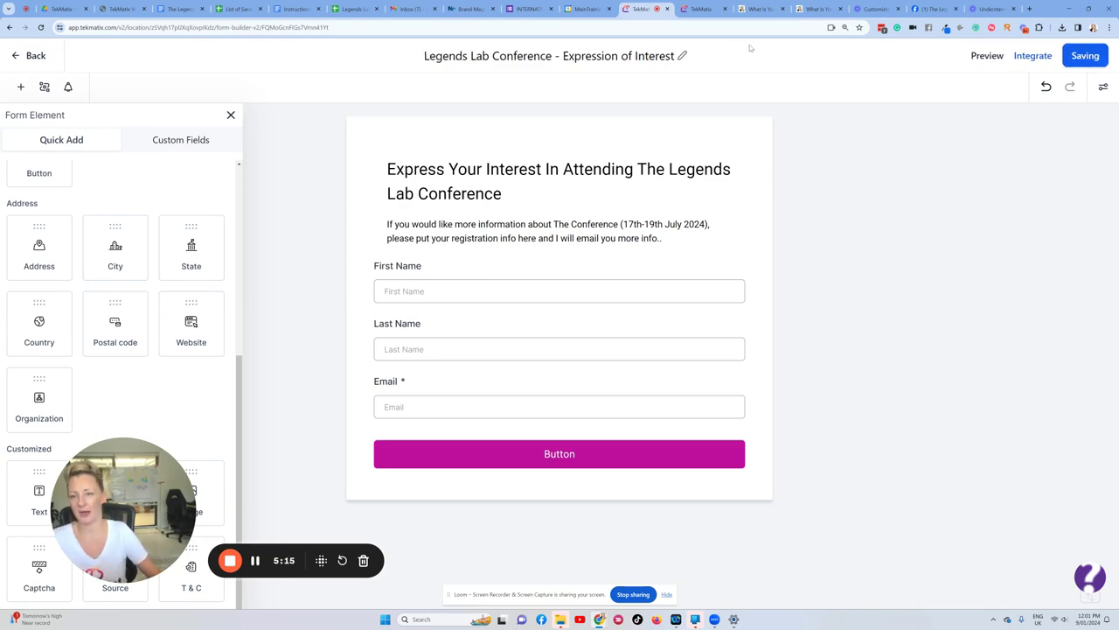
{"action": "left_click", "coordinate": [699, 10]}
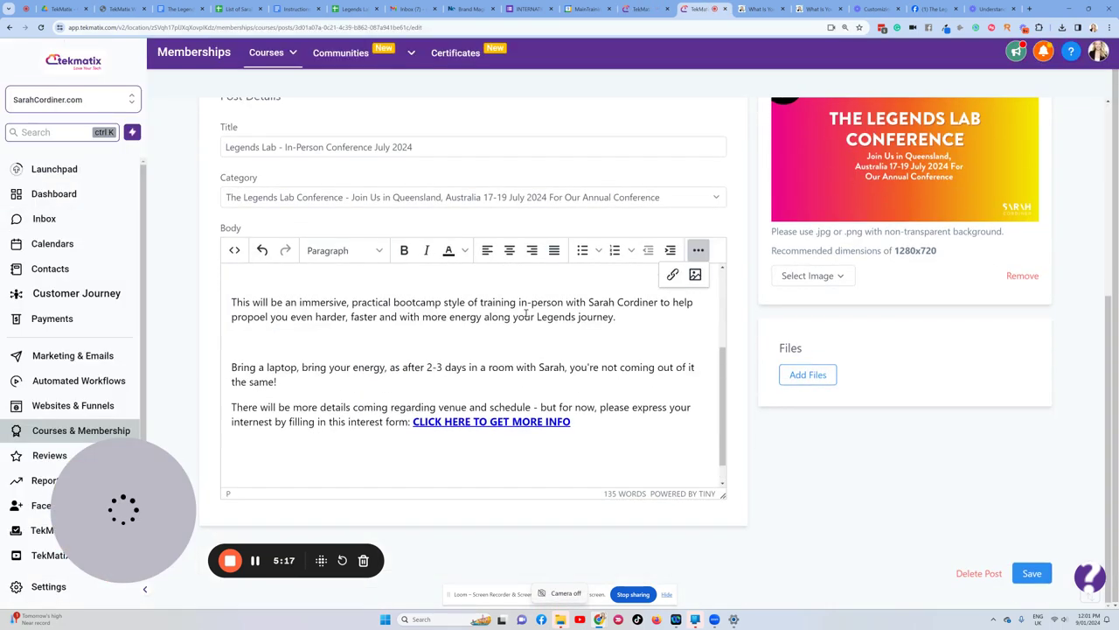
{"action": "scroll", "coordinate": [570, 304], "scroll_direction": "down", "scroll_amount": 5}
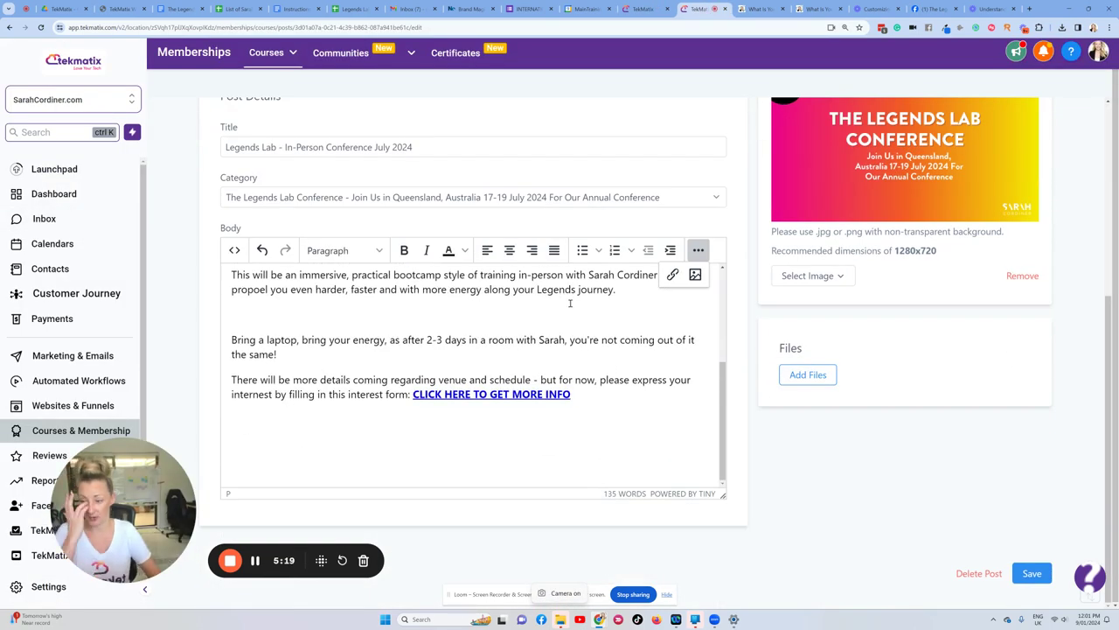
{"action": "scroll", "coordinate": [570, 303], "scroll_direction": "up", "scroll_amount": 3}
{"action": "scroll", "coordinate": [570, 304], "scroll_direction": "down", "scroll_amount": 3}
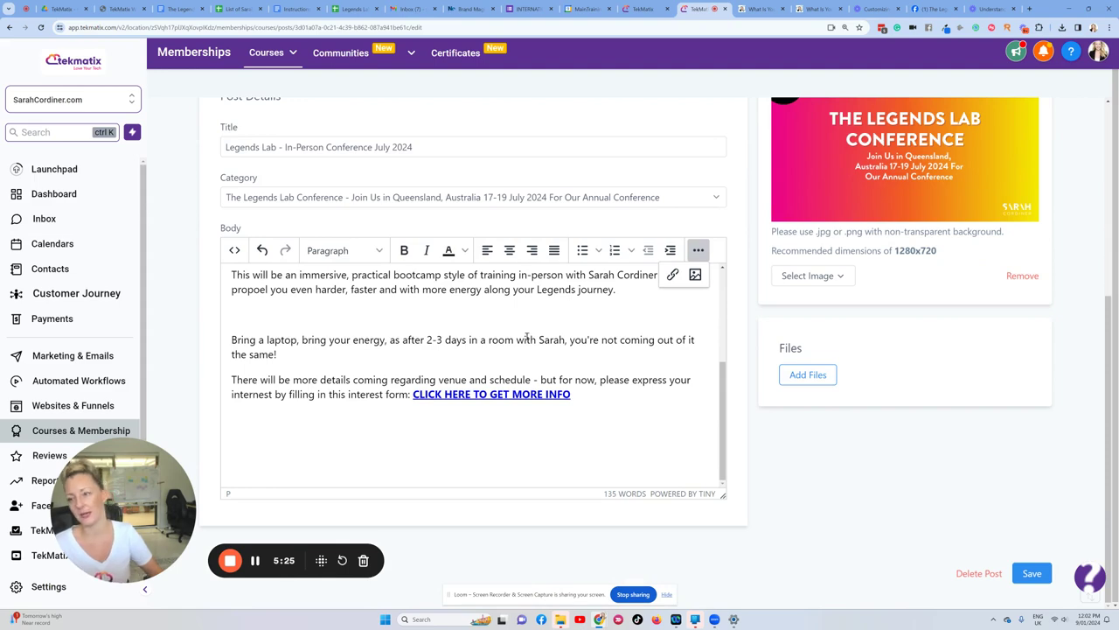
{"action": "left_click", "coordinate": [643, 9]}
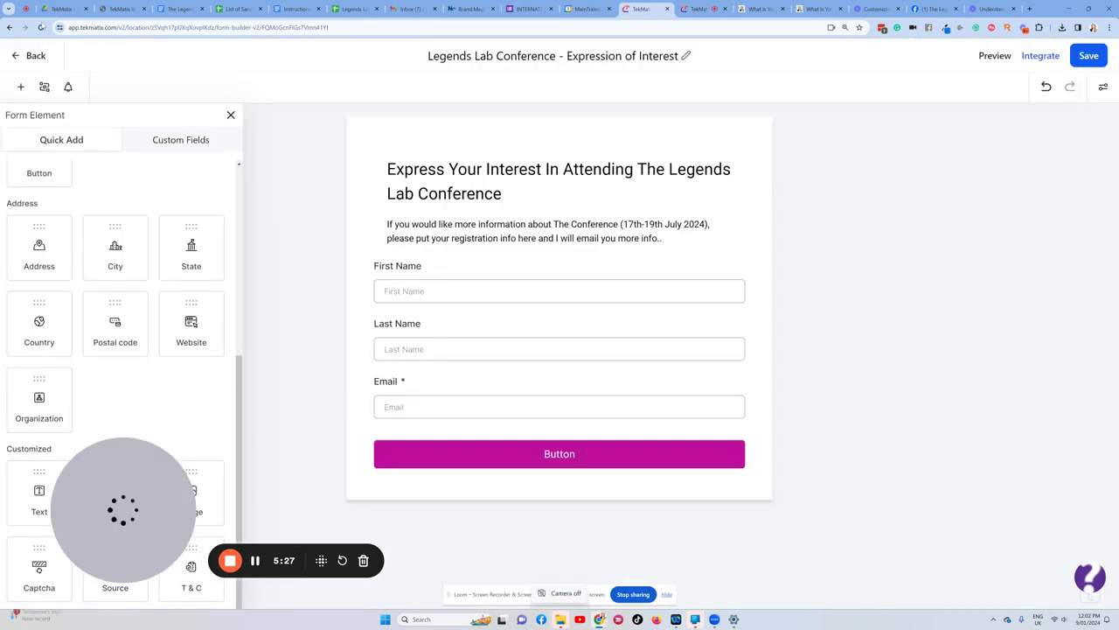
Step: Leave the conference form's builder and go back to the Sites Forms list
{"action": "left_click", "coordinate": [17, 55]}
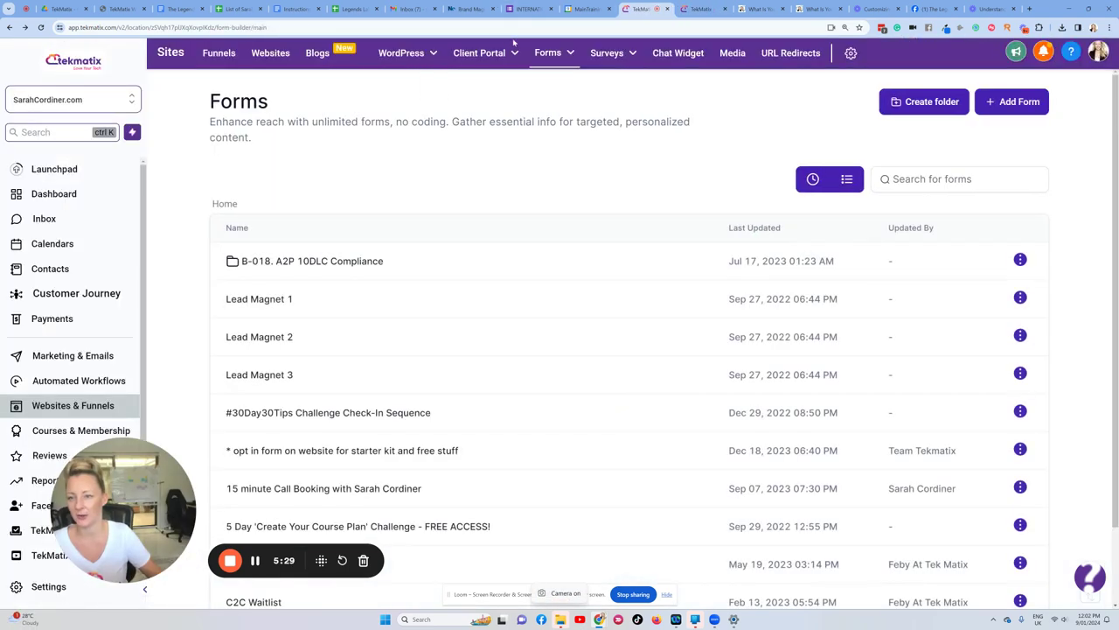
{"action": "mouse_move", "coordinate": [551, 54]}
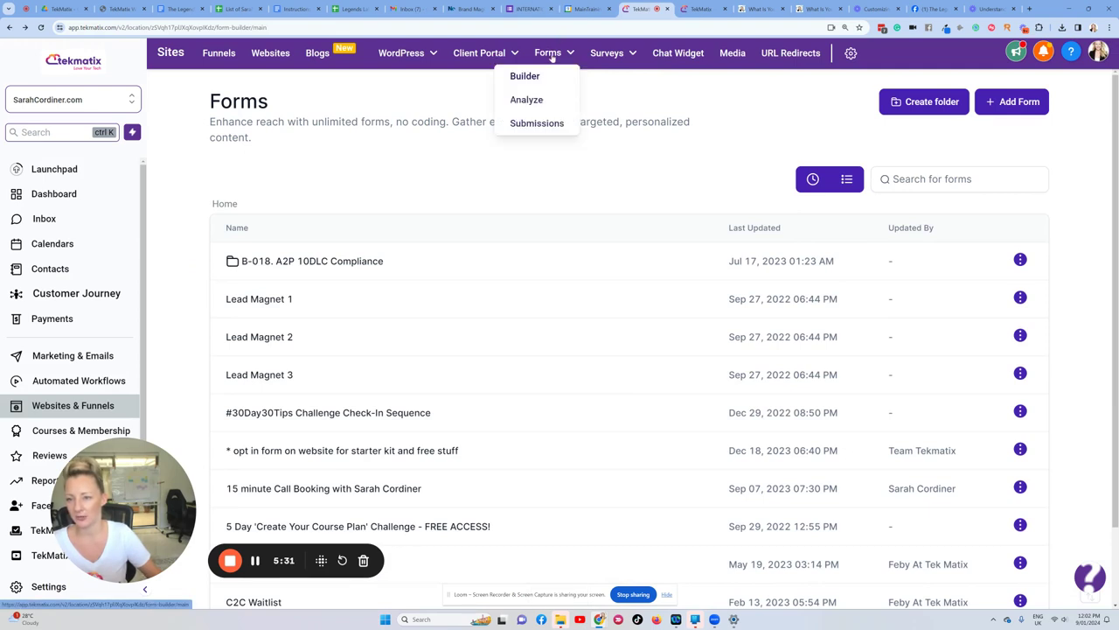